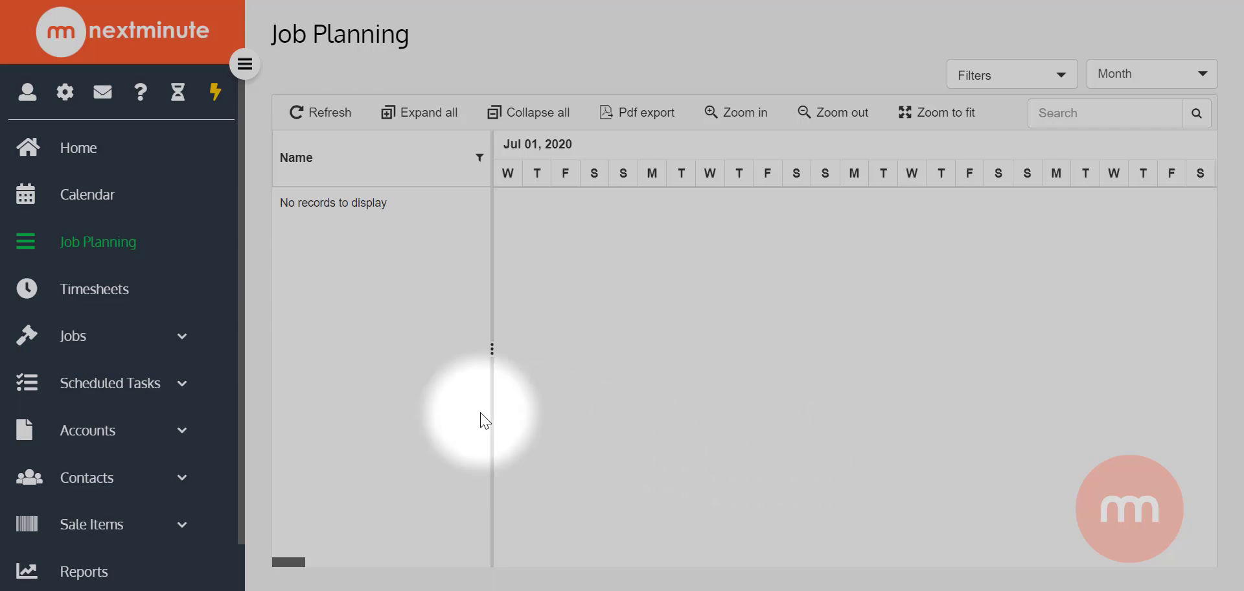
In the list of all jobs, enable Display on Job Planning for the Building New House Job and save it
left_click(126, 339)
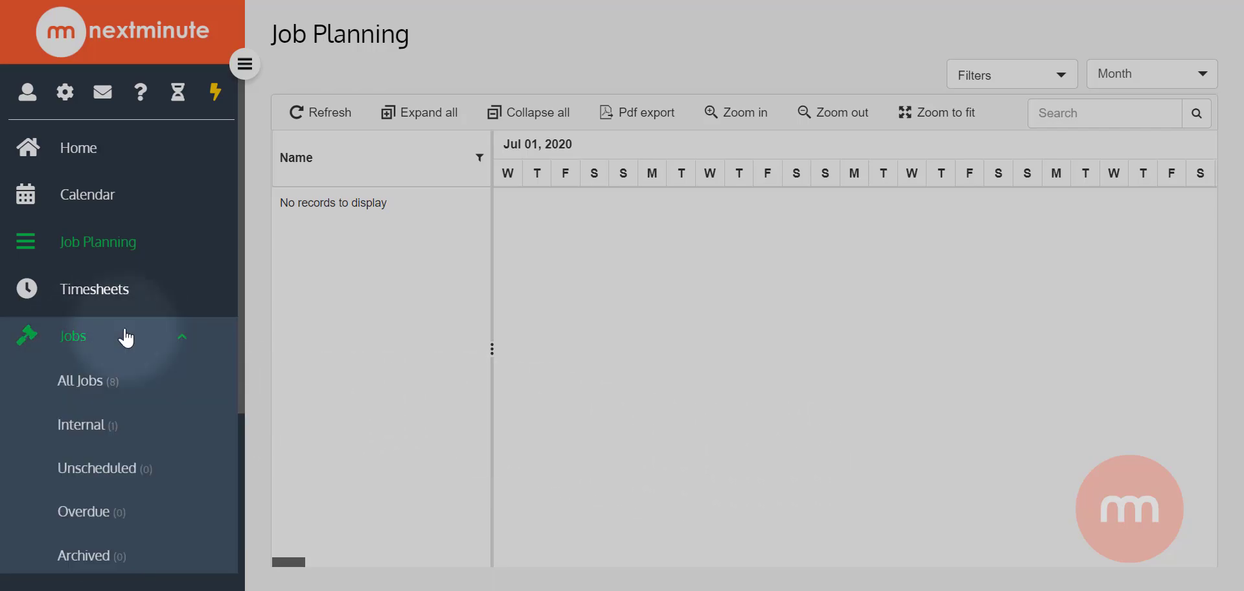
left_click(78, 387)
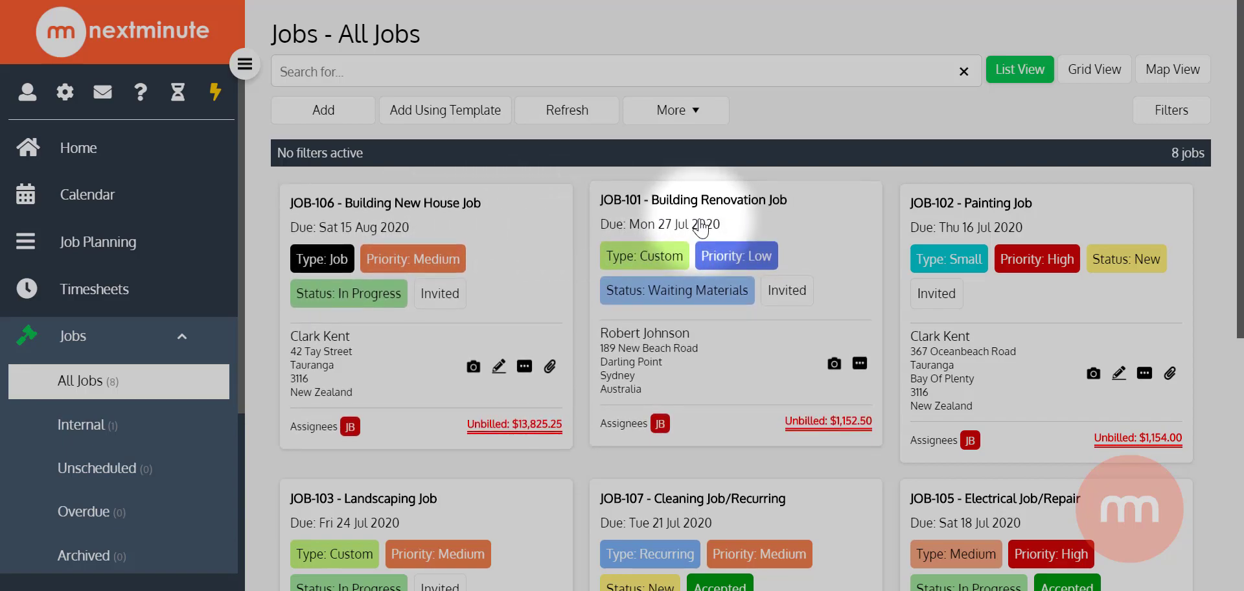
left_click(488, 231)
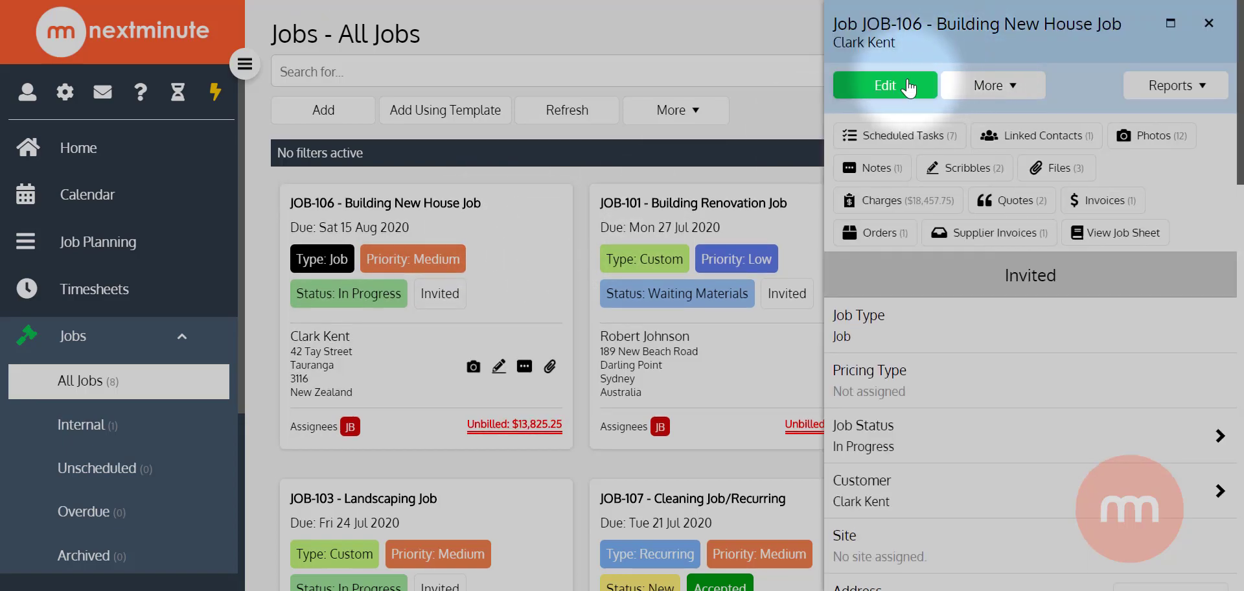
left_click(885, 85)
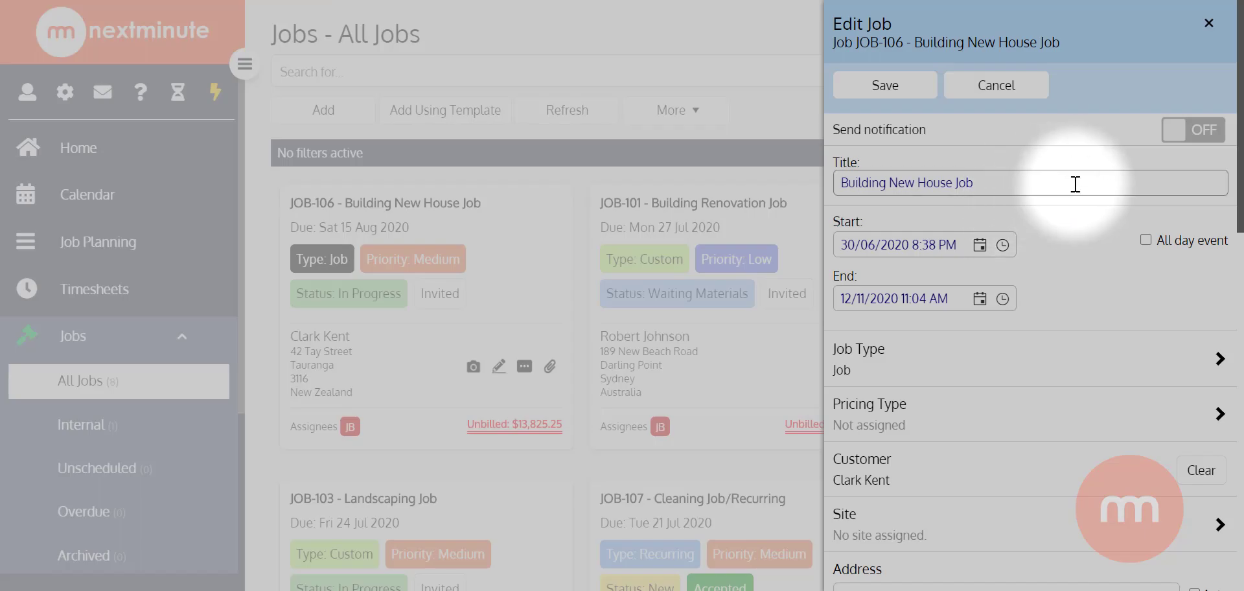
scroll(1075, 185, "down", 8)
scroll(1080, 186, "down", 1)
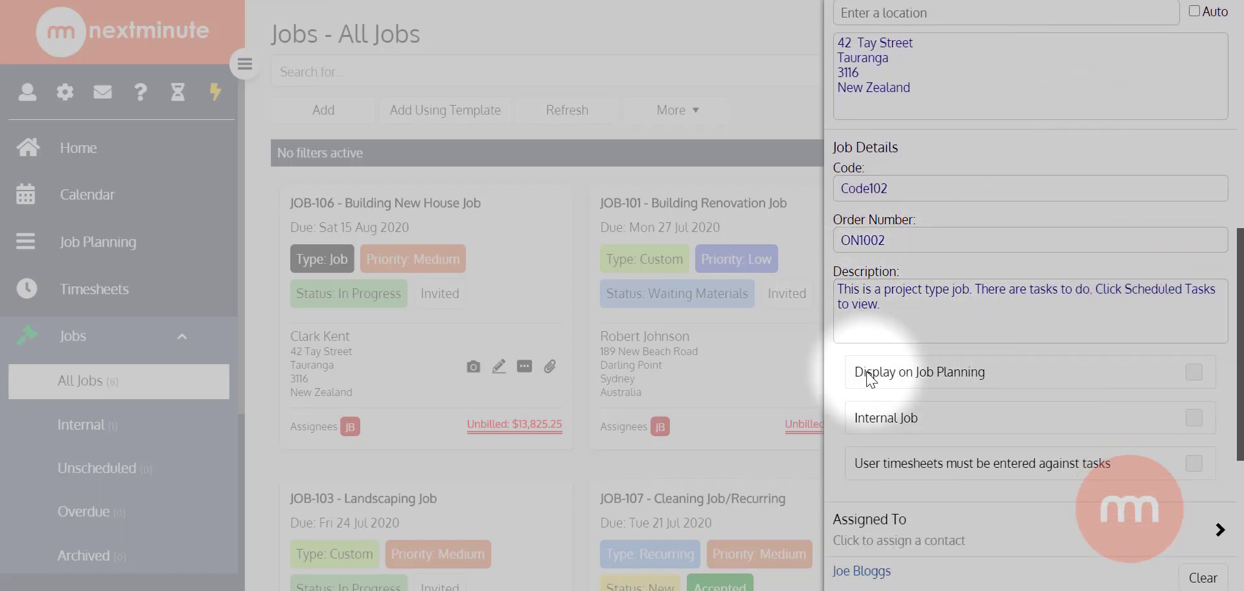
left_click(1194, 373)
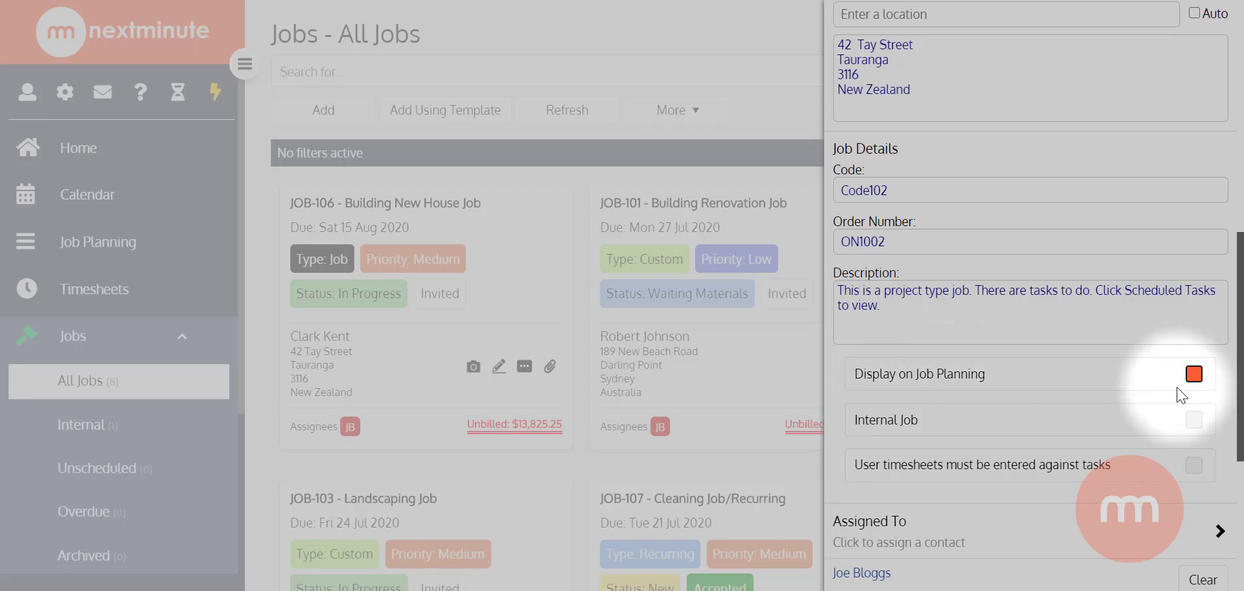
scroll(1181, 395, "up", 10)
left_click(924, 89)
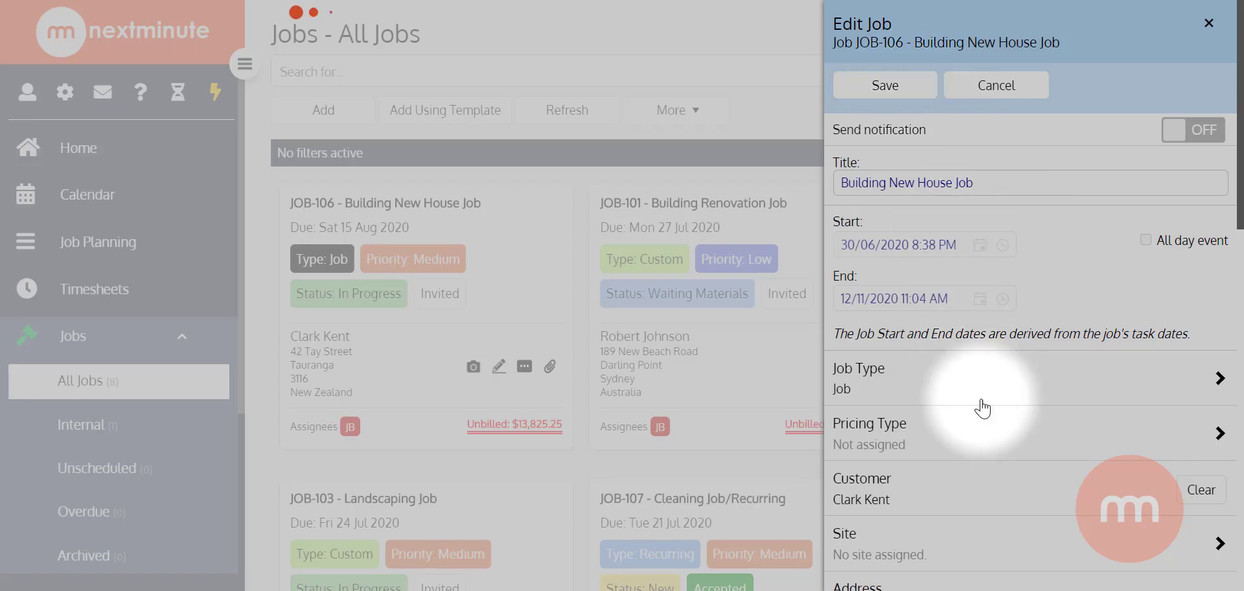
left_click(982, 404)
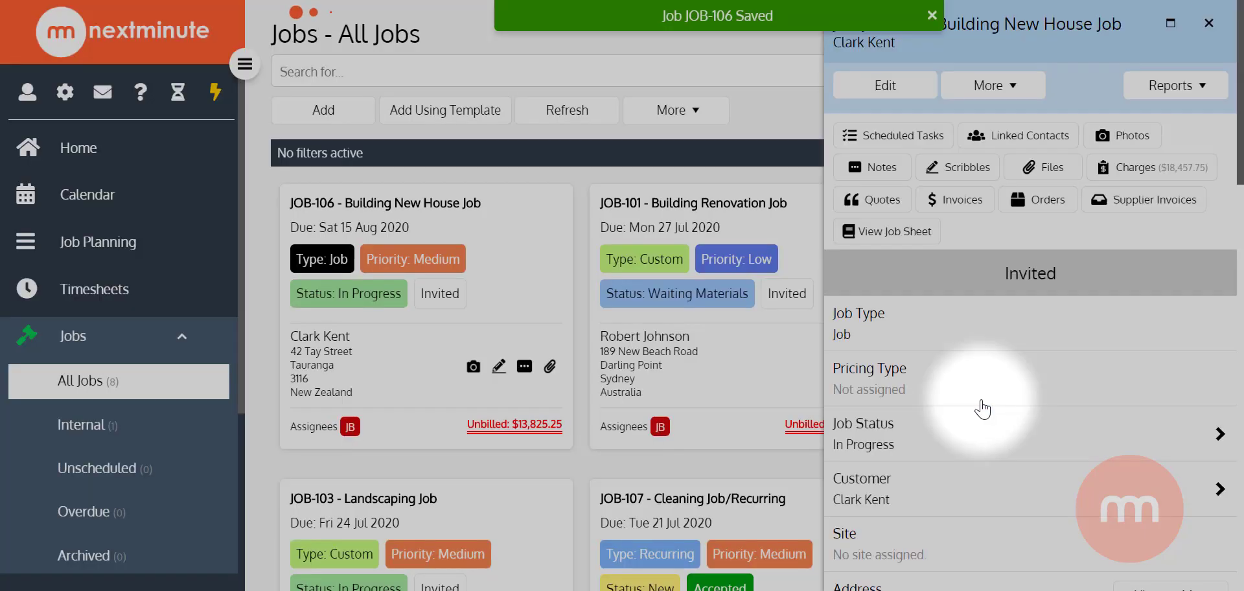
left_click(1210, 25)
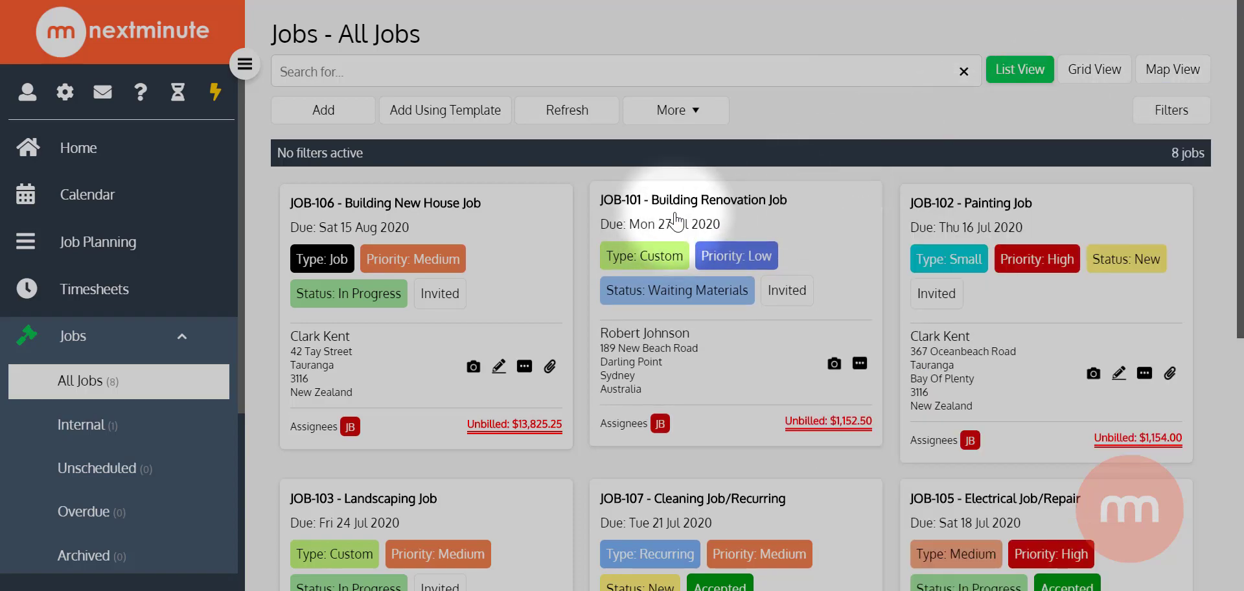
Enable Display on Job Planning for the Building Renovation Job, save the job and close its details
left_click(676, 220)
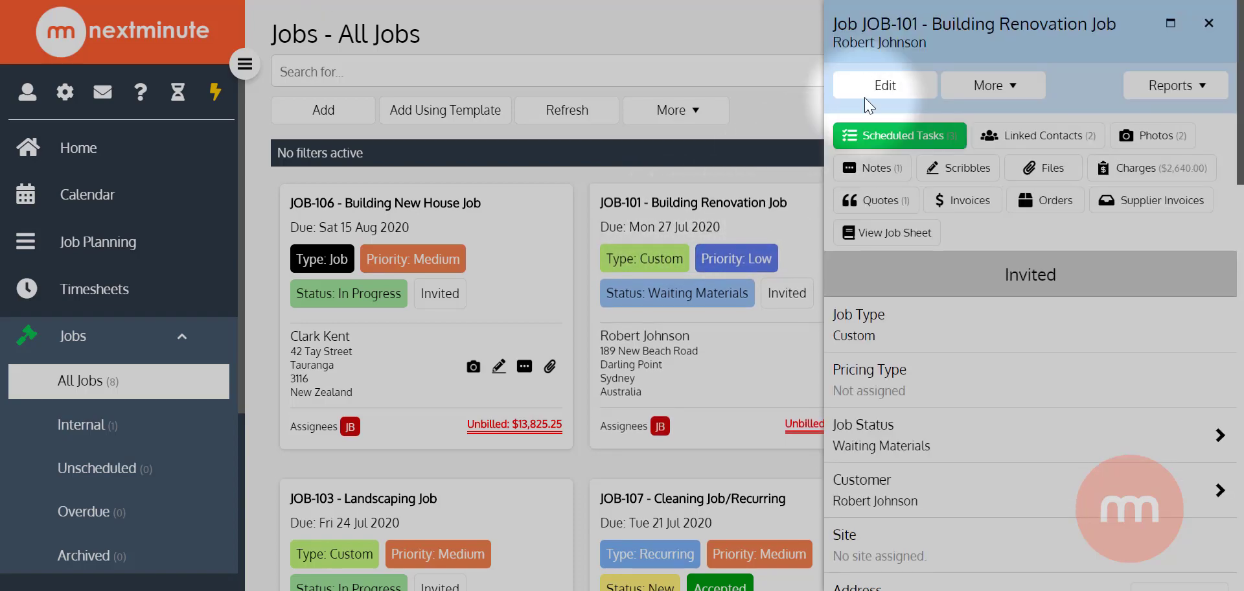
left_click(884, 86)
scroll(1089, 318, "down", 10)
left_click(1193, 274)
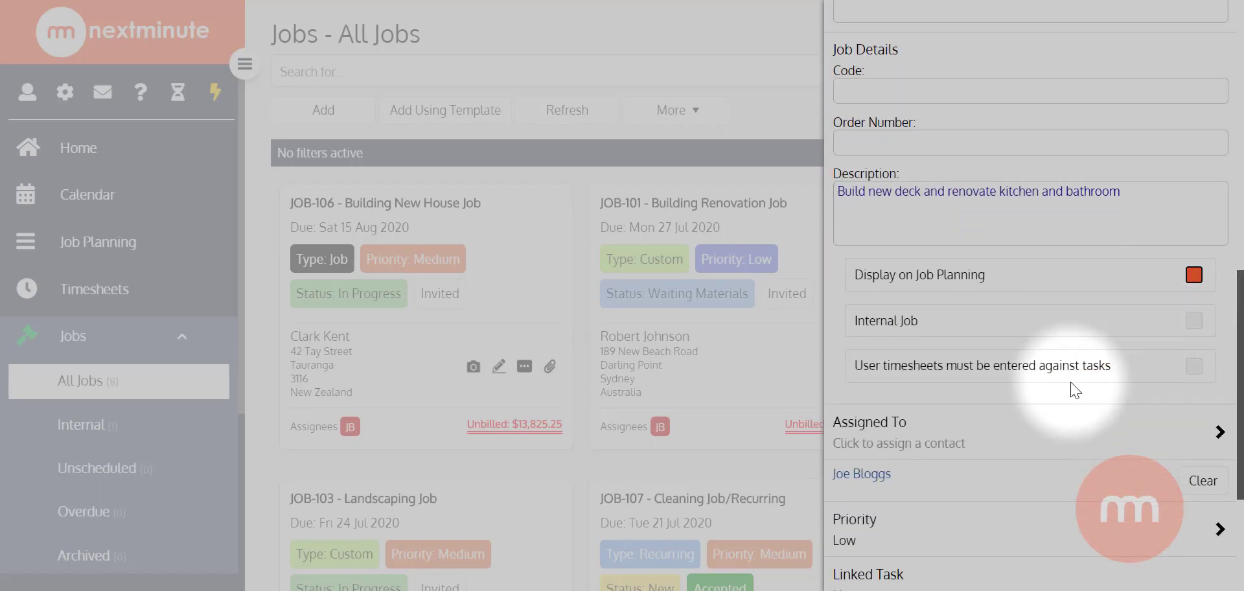
scroll(1037, 387, "up", 10)
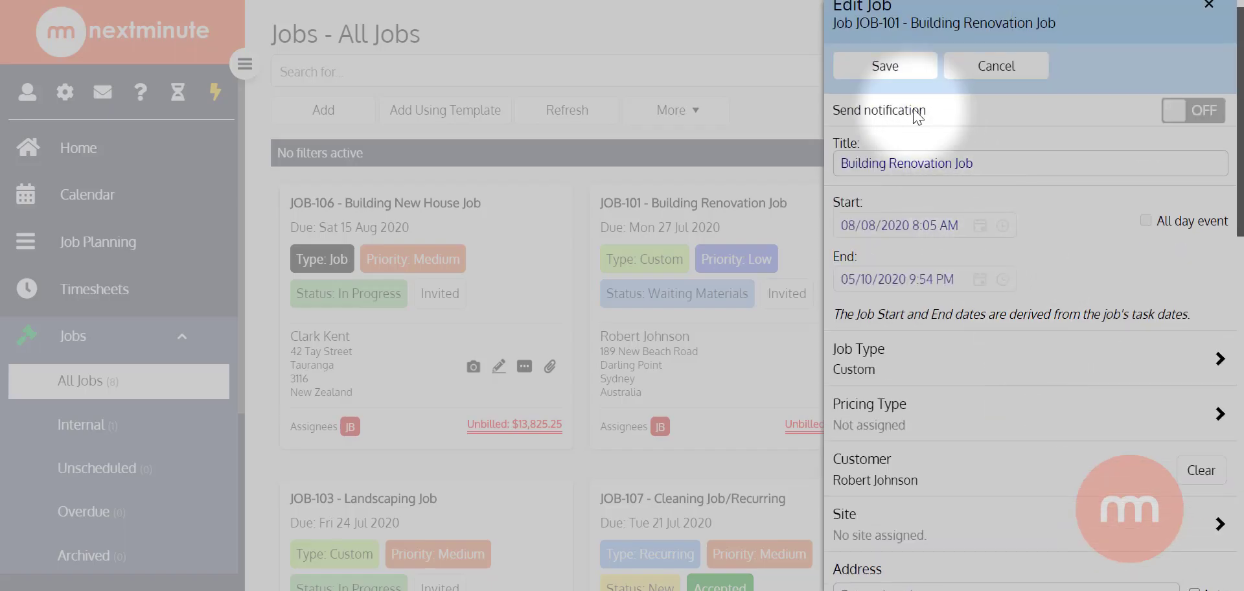
left_click(887, 66)
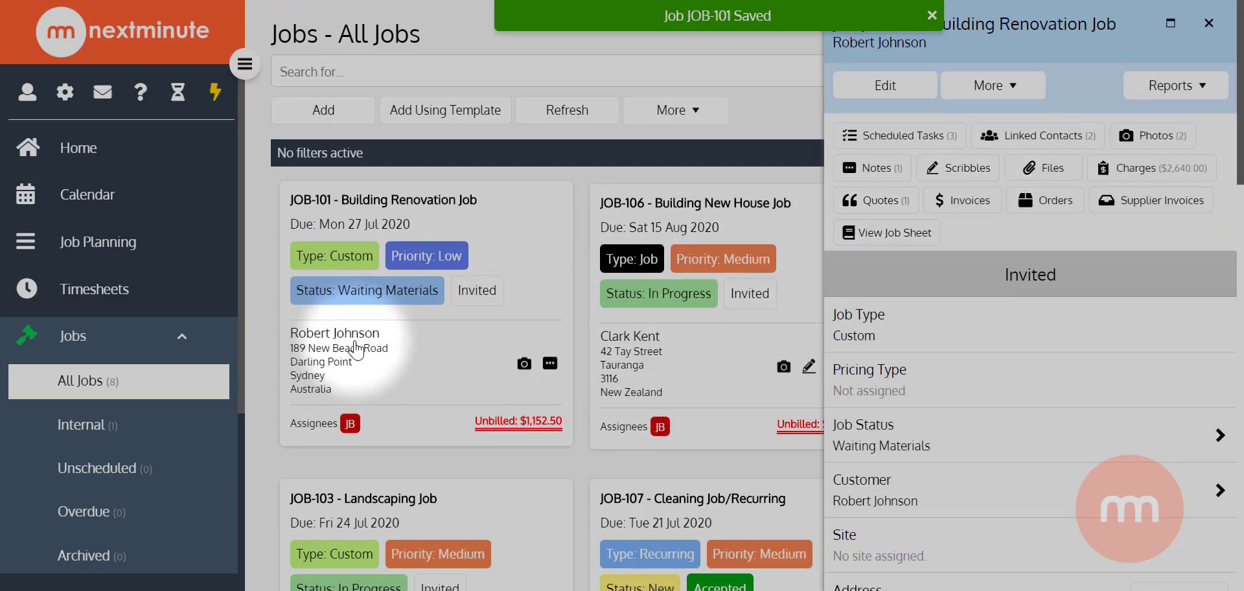
left_click(1209, 23)
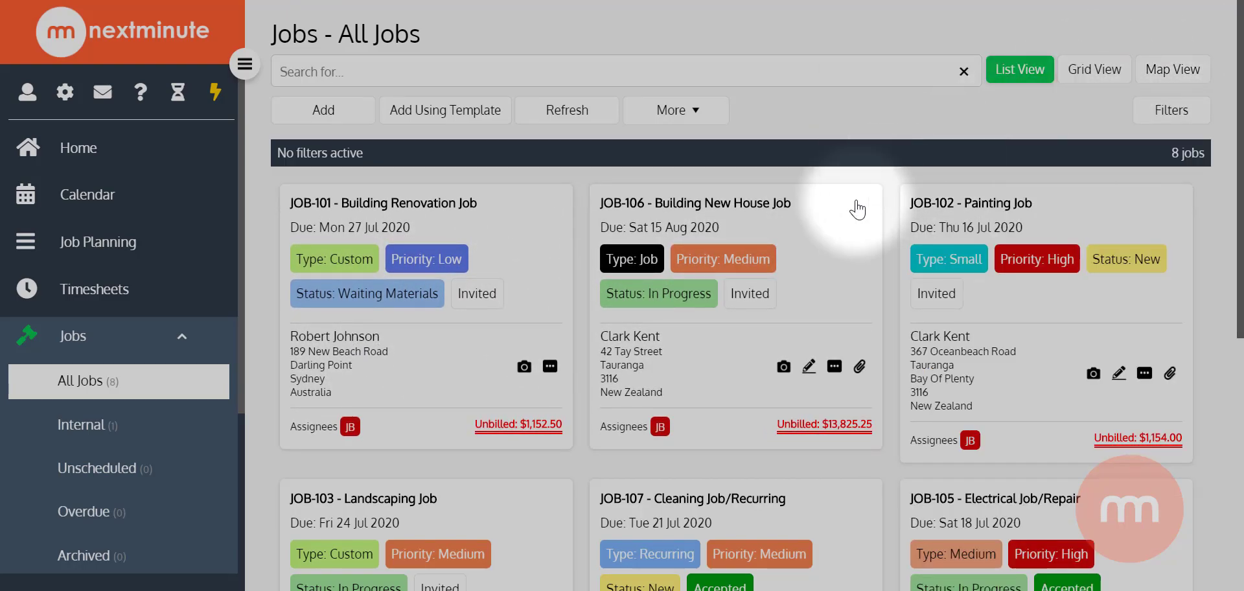
Review the scheduled tasks of the Building New House Job, then close the job's details
left_click(811, 245)
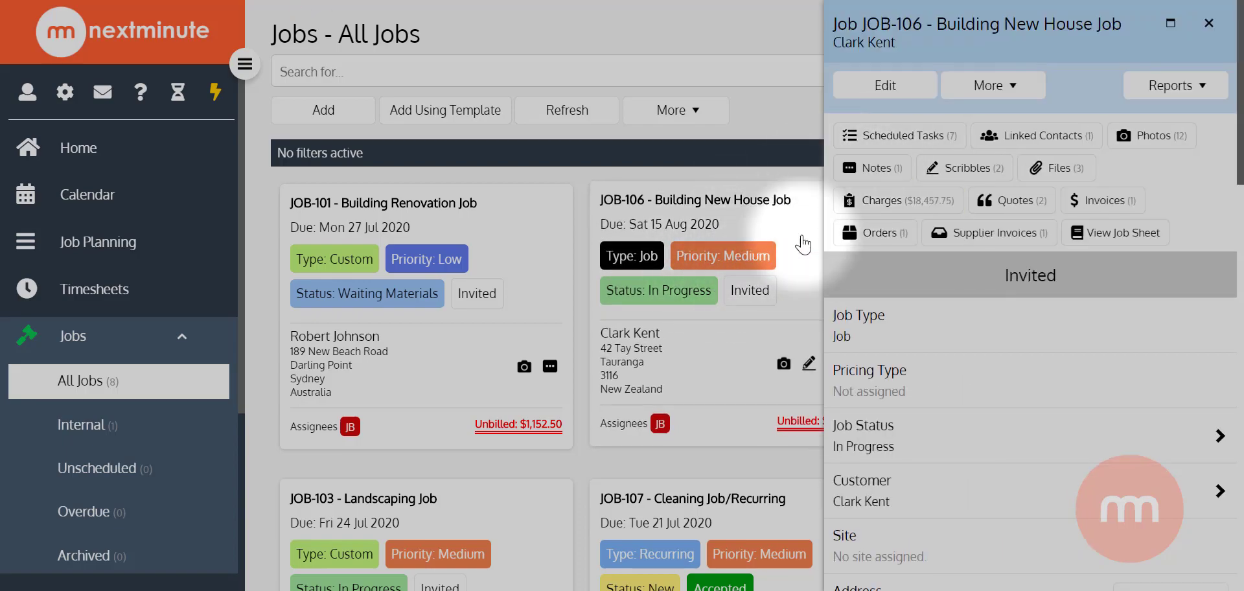
left_click(902, 139)
scroll(946, 235, "down", 2)
scroll(946, 235, "down", 3)
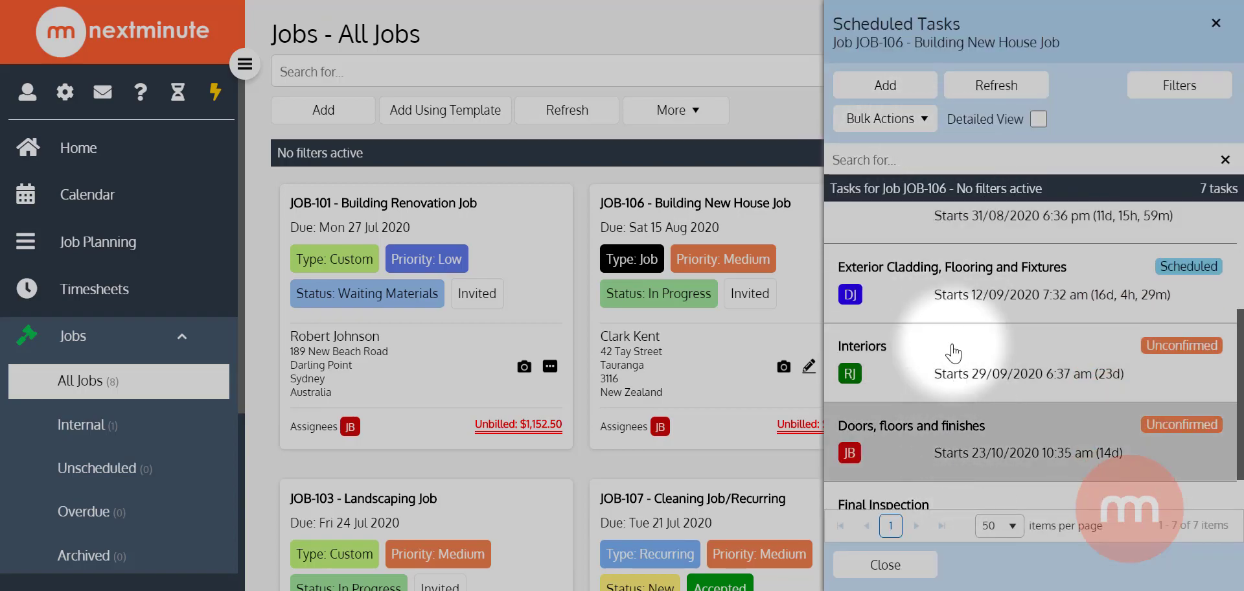
scroll(948, 443, "up", 4)
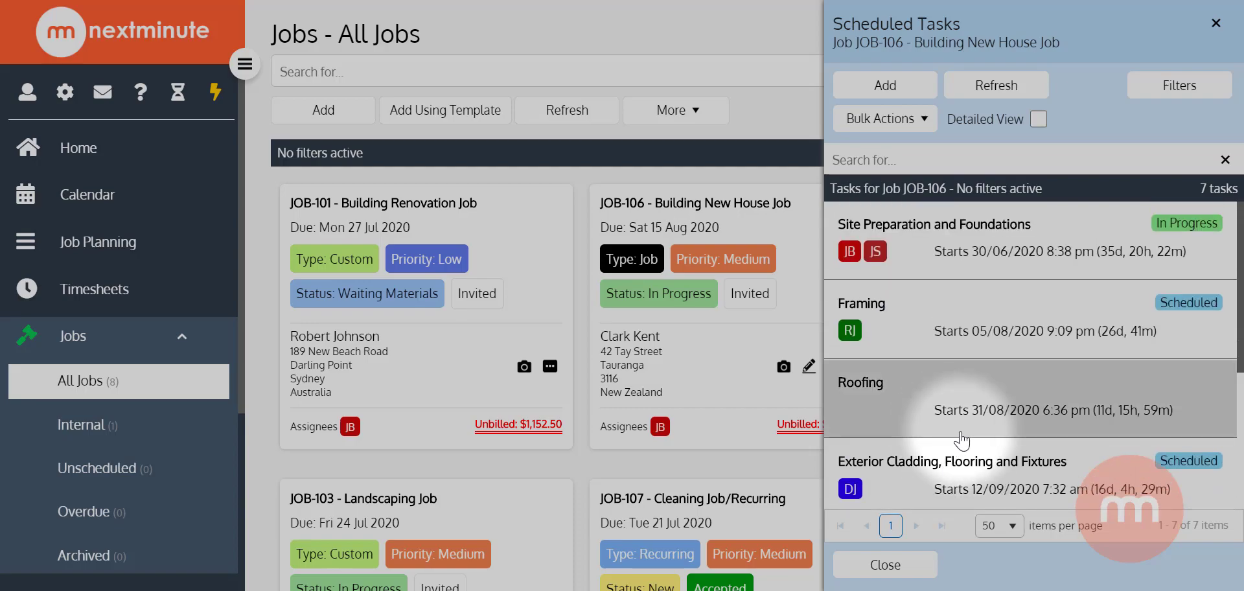
left_click(1217, 23)
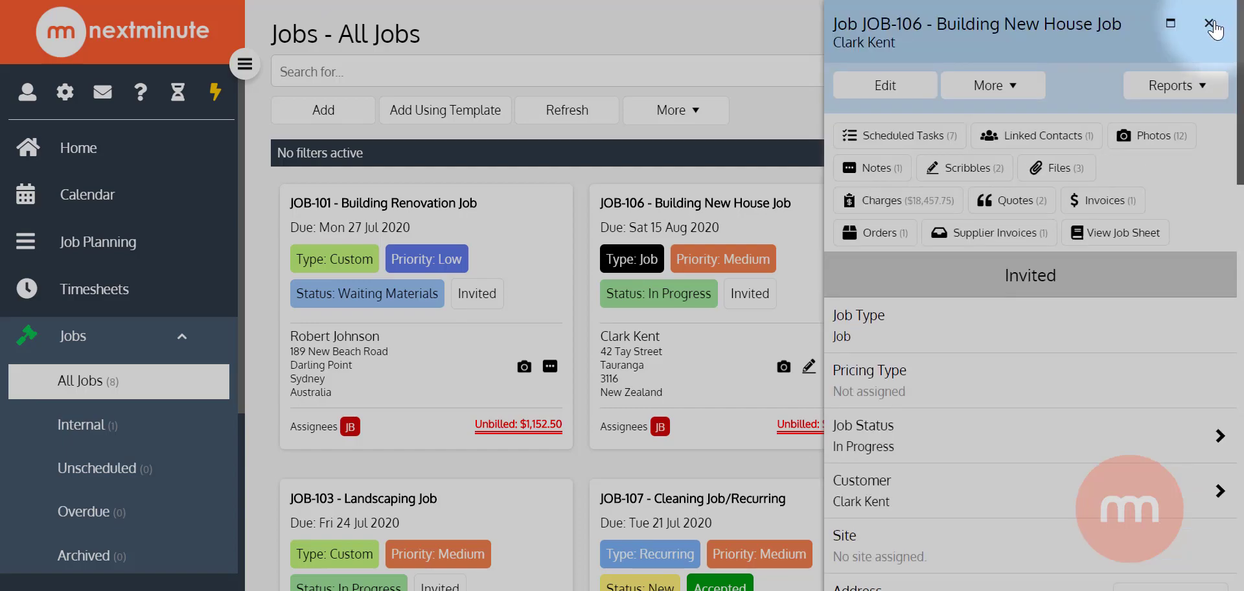
left_click(1210, 24)
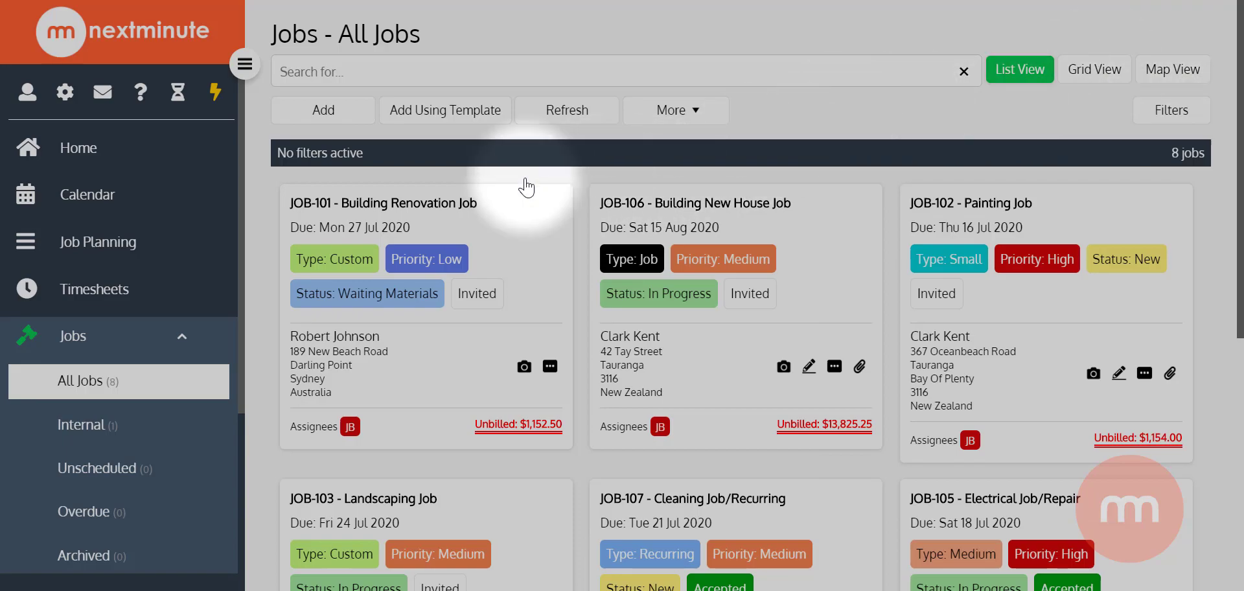
Open Job Planning and expand the Building New House and Building Renovation jobs to show their tasks on the timeline through early September 2020
left_click(133, 247)
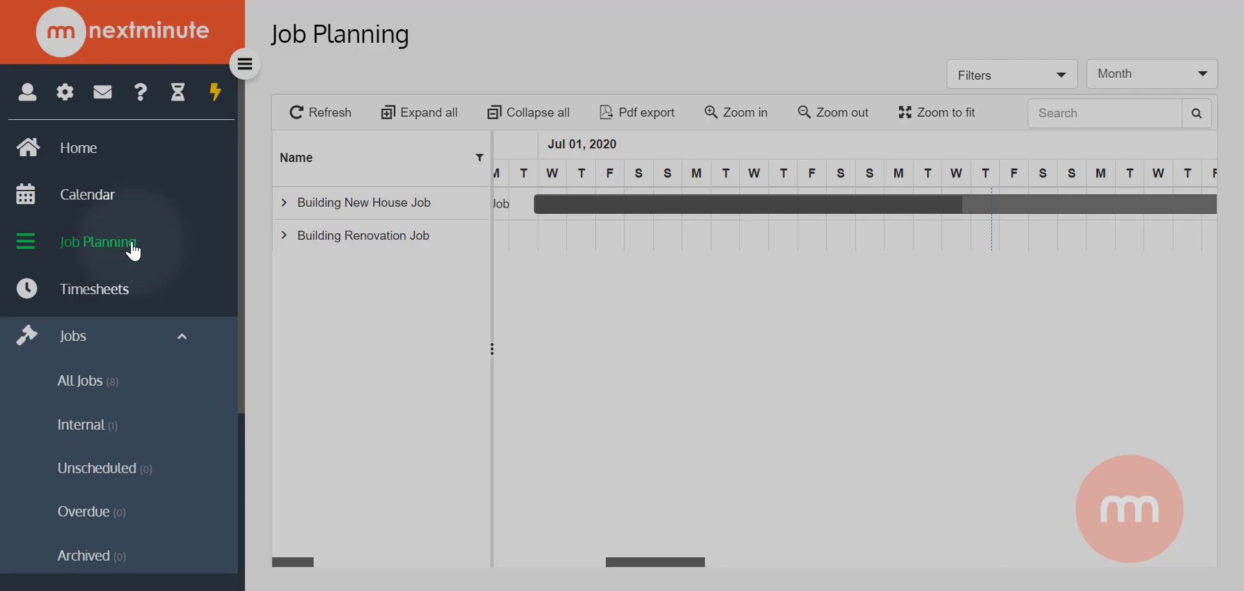
left_click(285, 208)
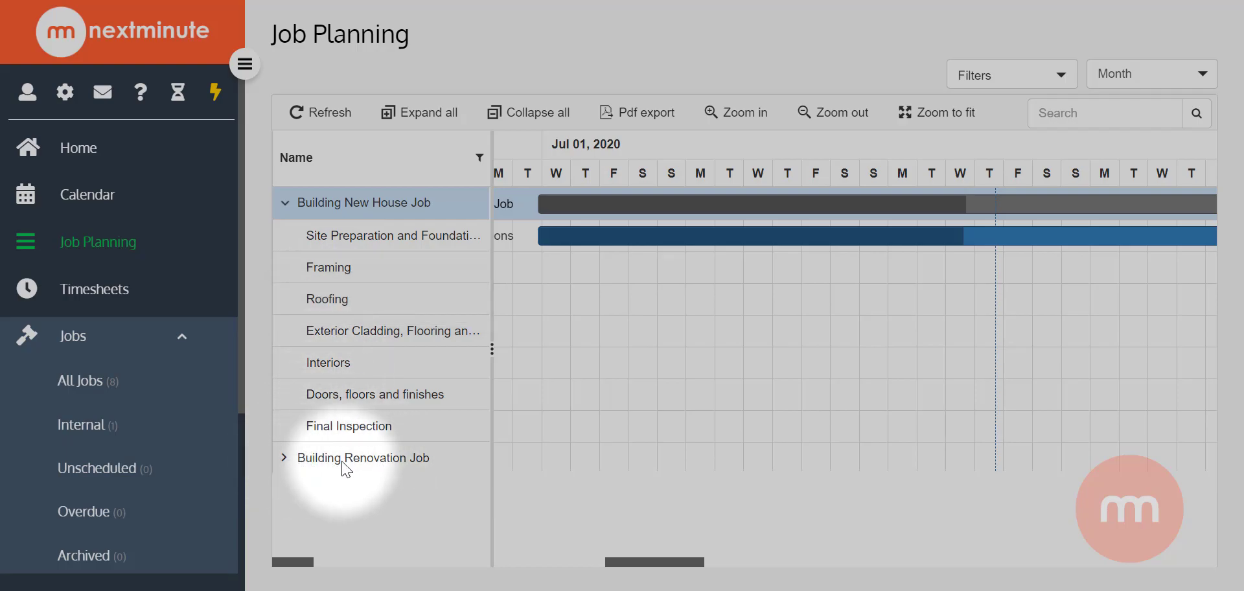
left_click(285, 459)
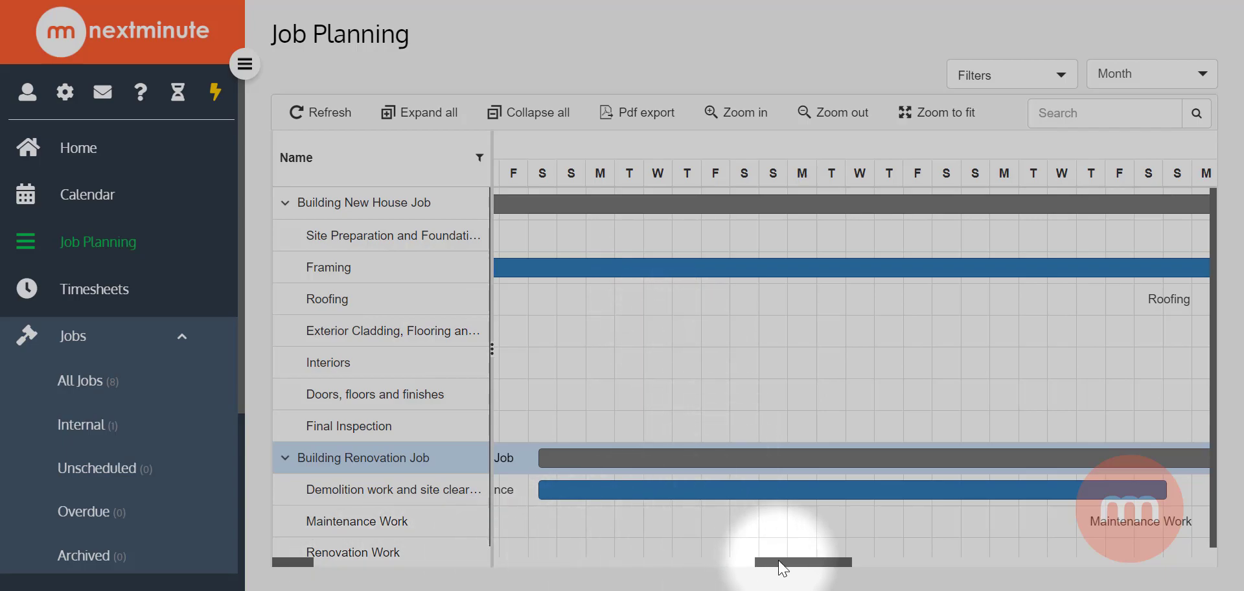
left_click_drag(783, 568, 864, 562)
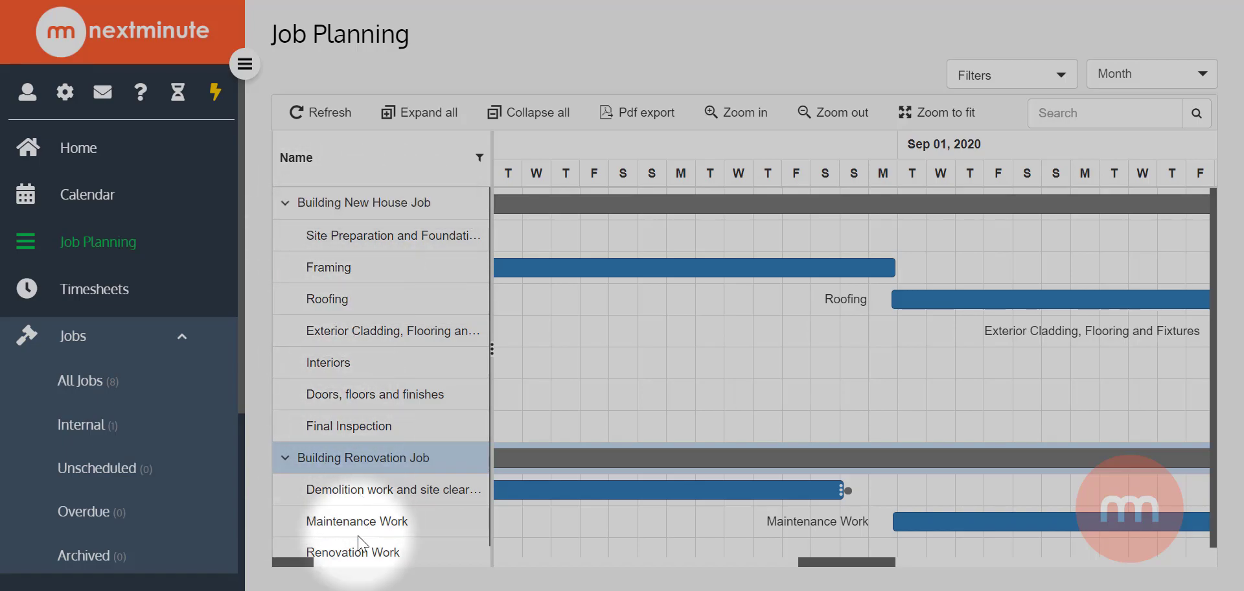
Examine the planning grid's Job Type, Duration and % progress columns and the task rows of both jobs
left_click_drag(308, 570, 411, 570)
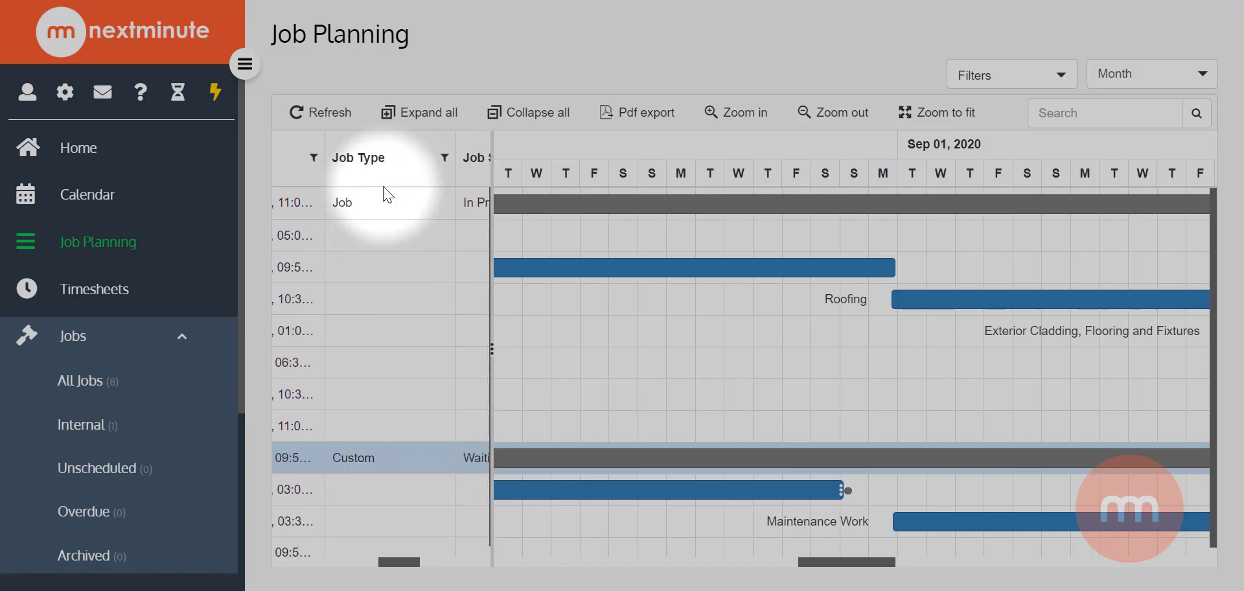
left_click_drag(394, 564, 442, 571)
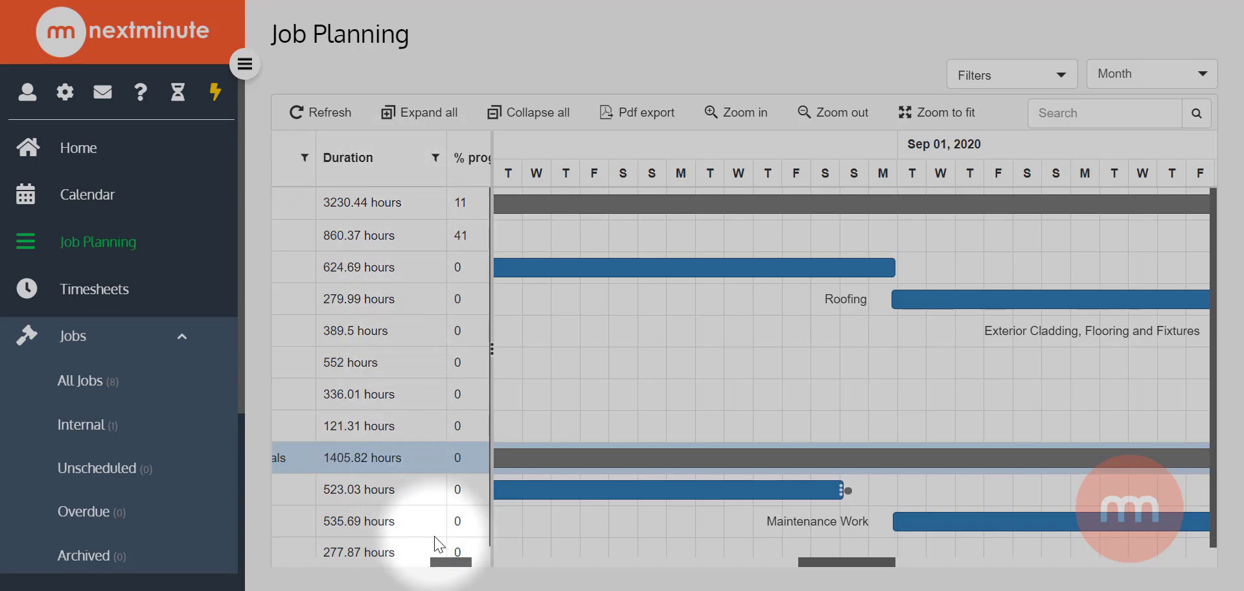
left_click_drag(453, 570, 461, 570)
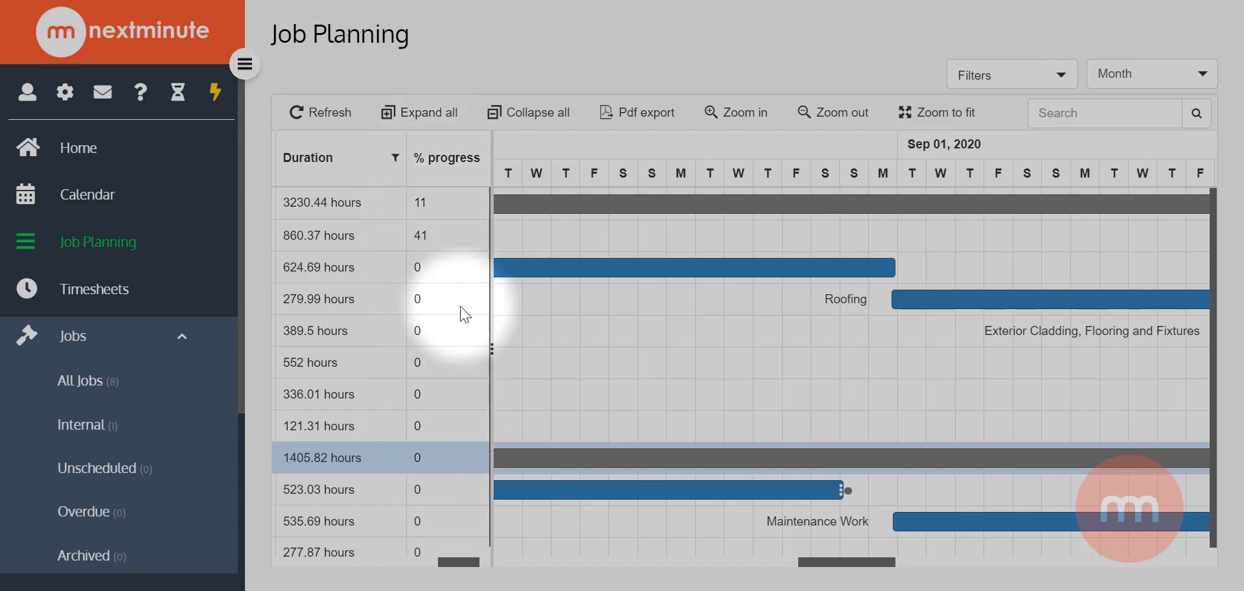
left_click_drag(456, 562, 289, 563)
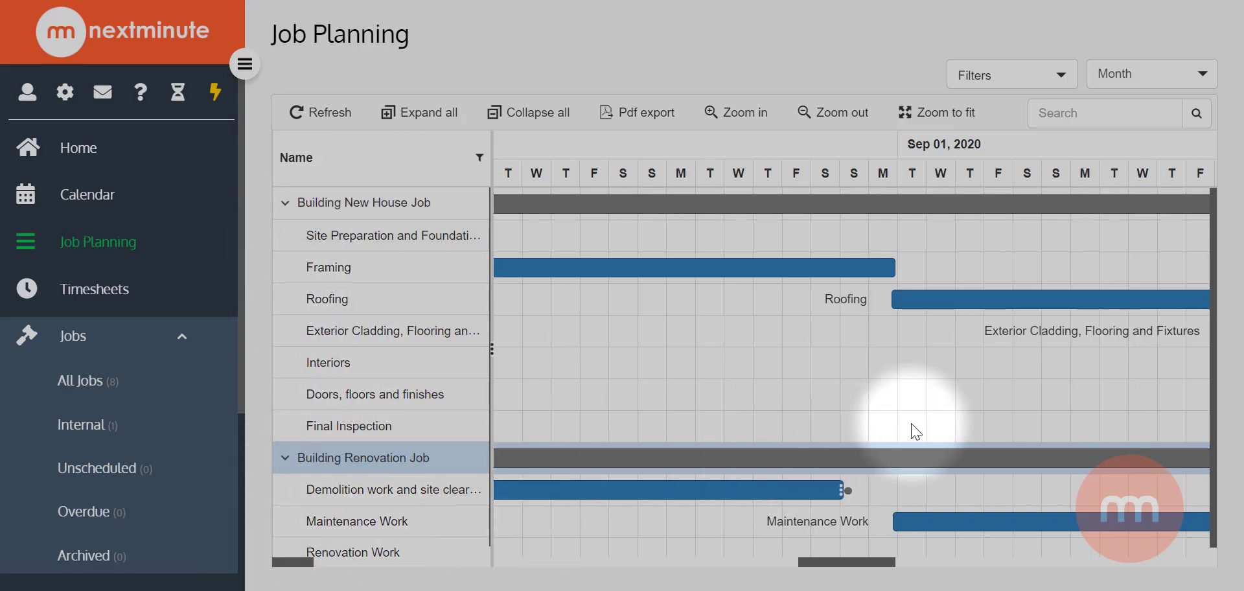
scroll(1213, 258, "down", 1)
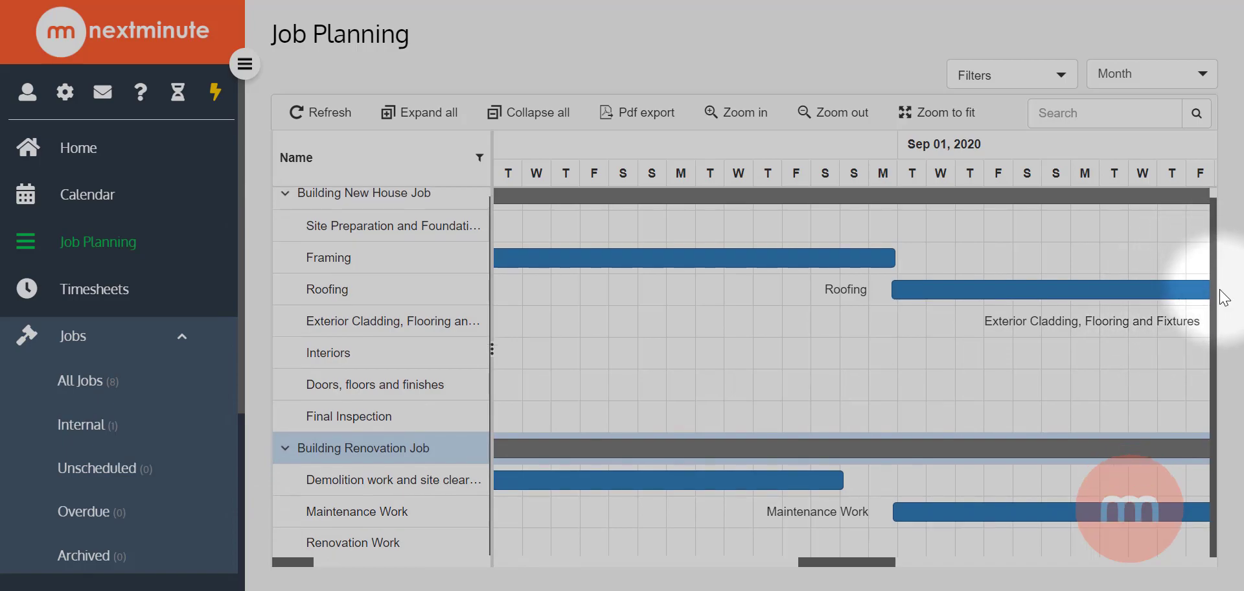
scroll(1219, 252, "down", 1)
scroll(1212, 243, "up", 2)
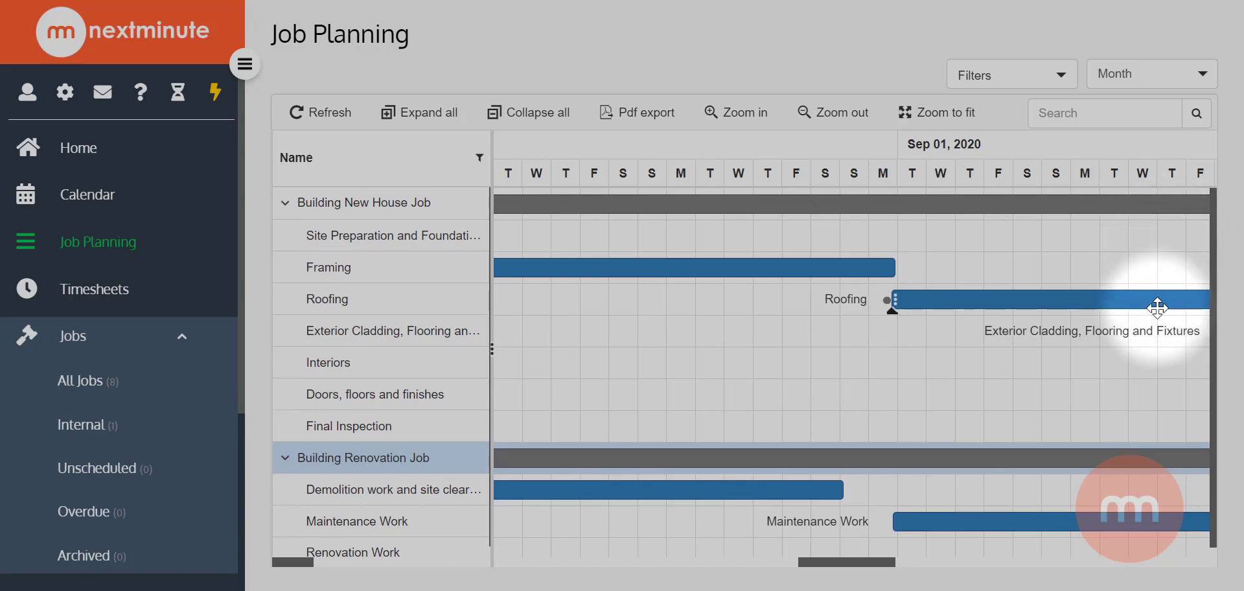
Collapse the tasks of both jobs in the planning grid and expand them again
left_click(284, 206)
left_click(285, 236)
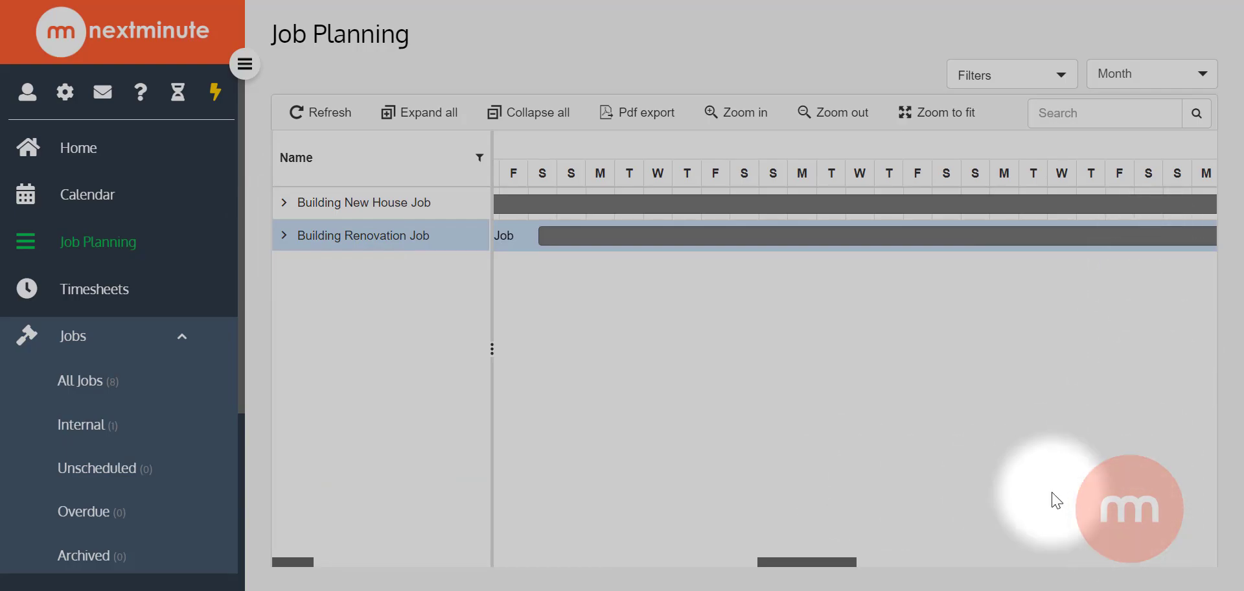
left_click(284, 202)
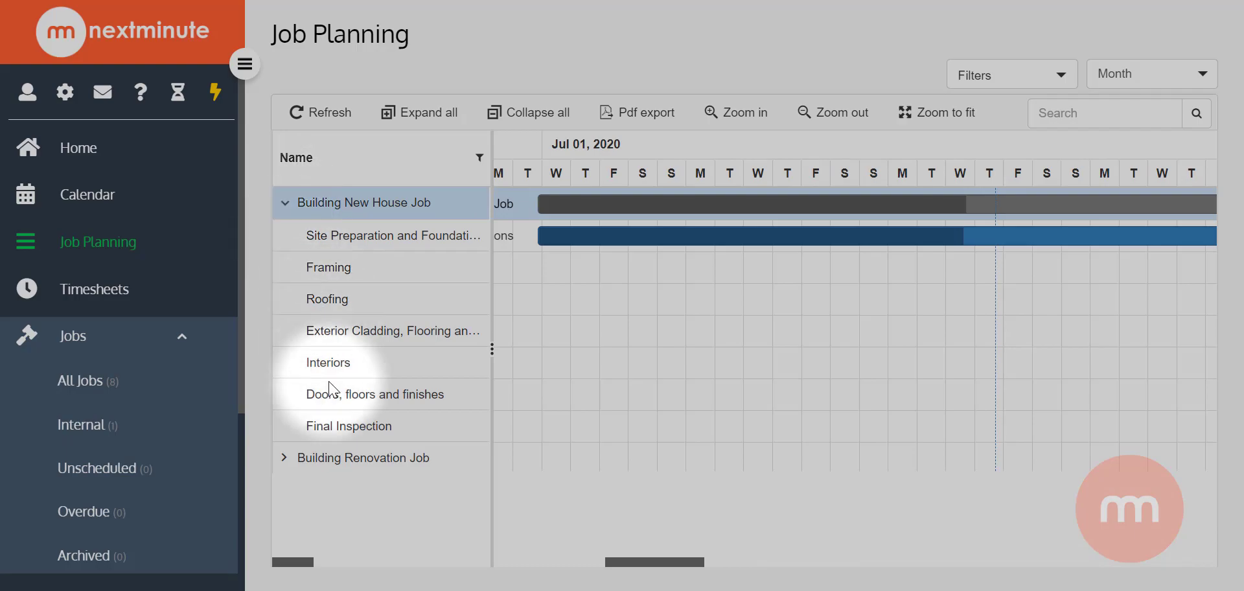
left_click(283, 459)
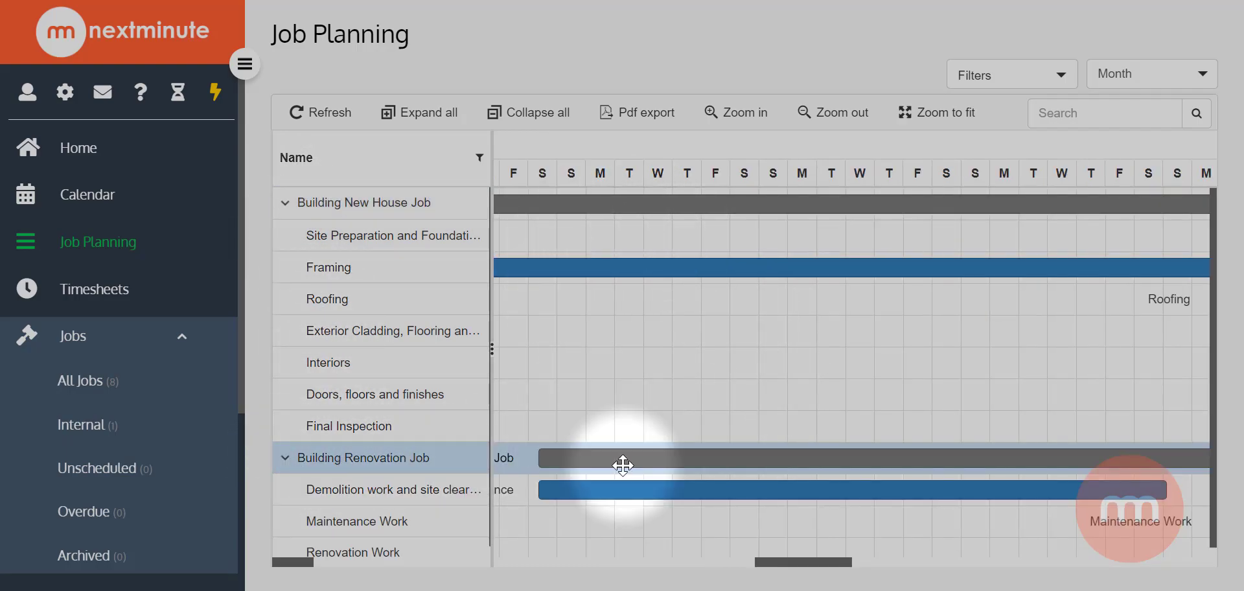
Bring late July into view on the planning timeline and zoom the timeline out by two levels
left_click_drag(777, 572, 694, 558)
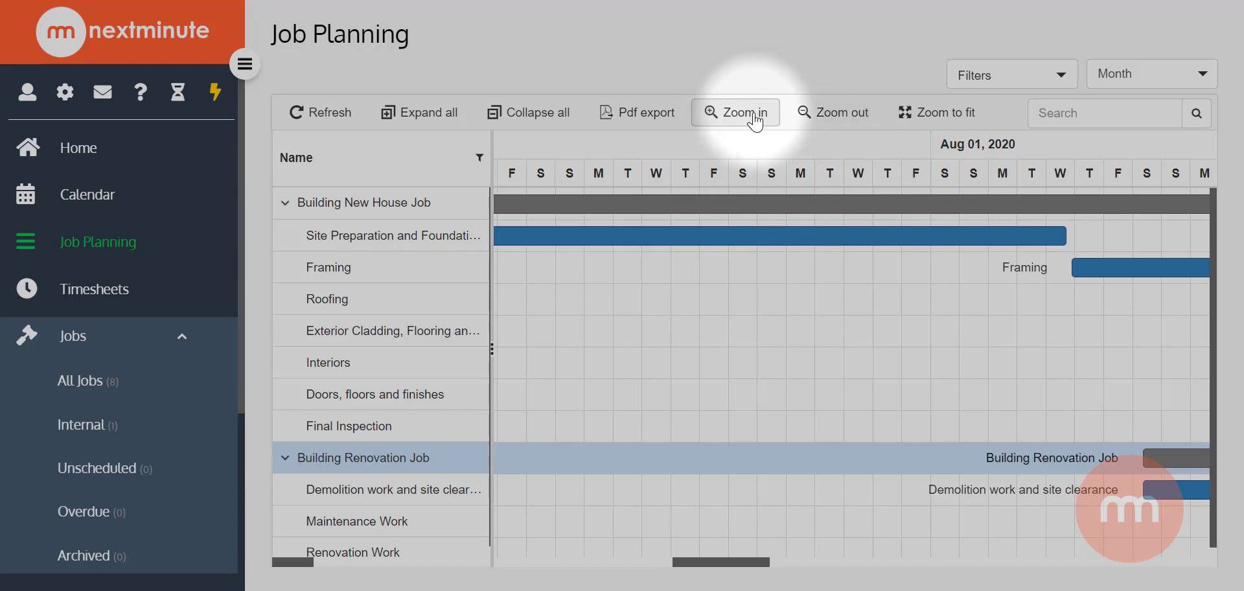
left_click(824, 120)
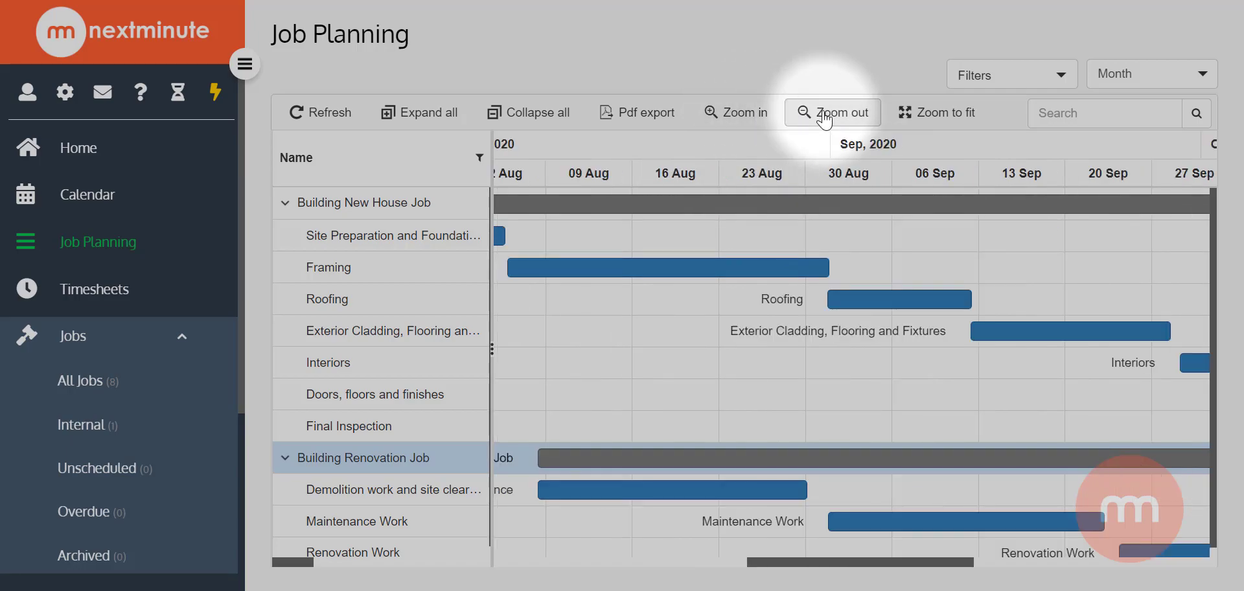
left_click(824, 120)
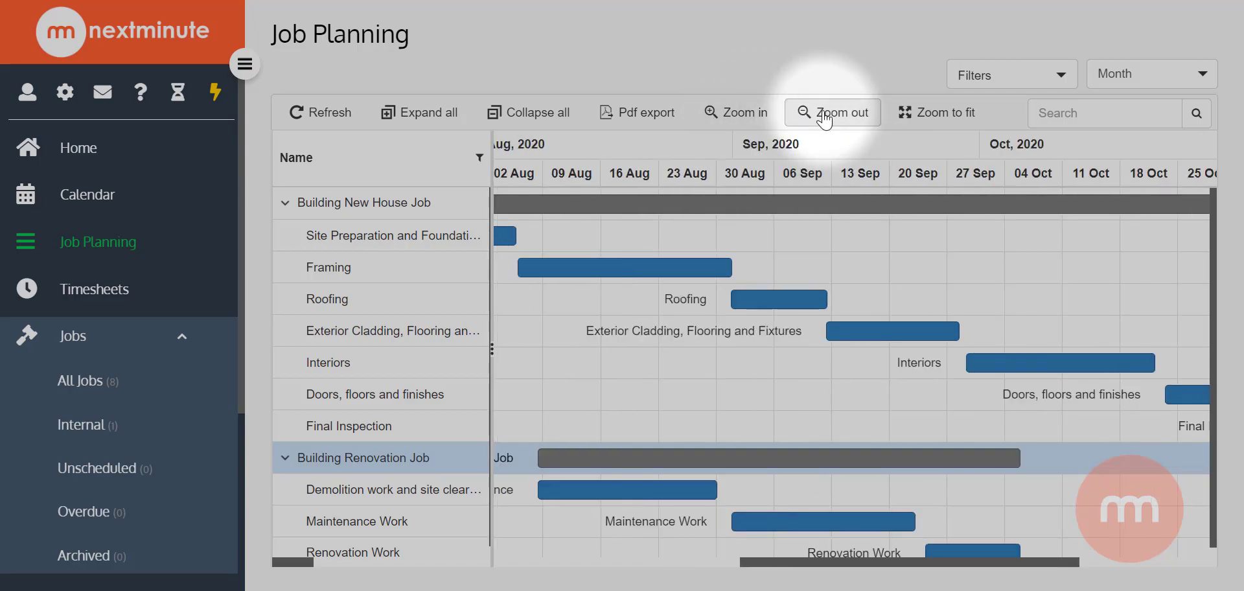
Zoom the timeline out one more level, fit both jobs' full schedules to the view and examine the task bars against the current-date line
left_click(824, 120)
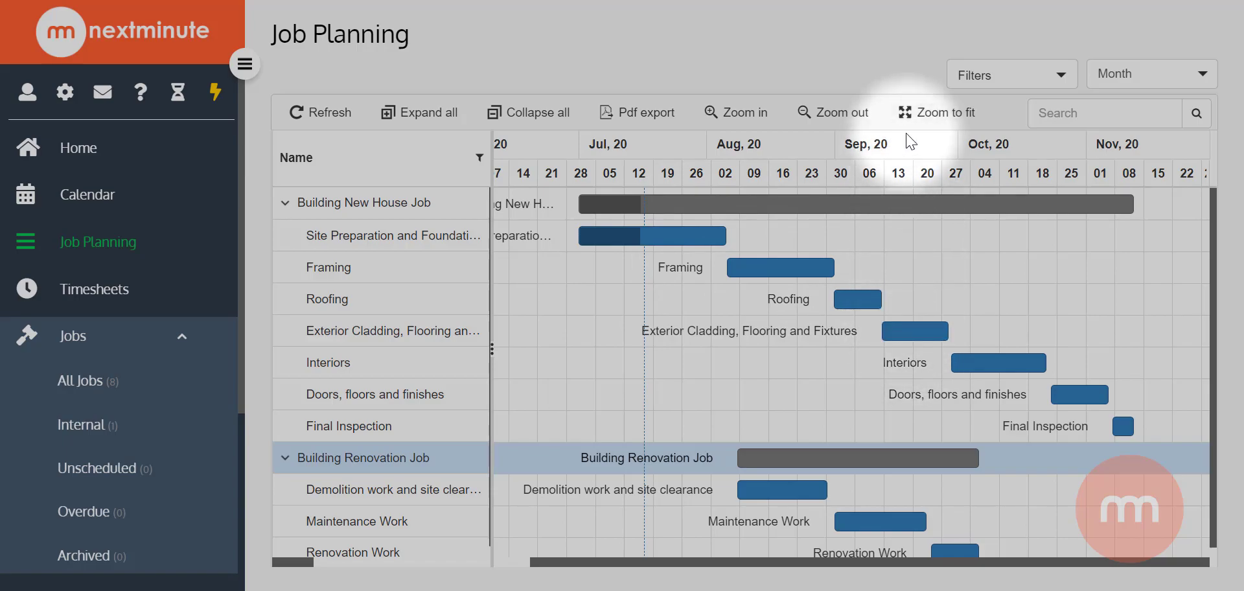
left_click(929, 123)
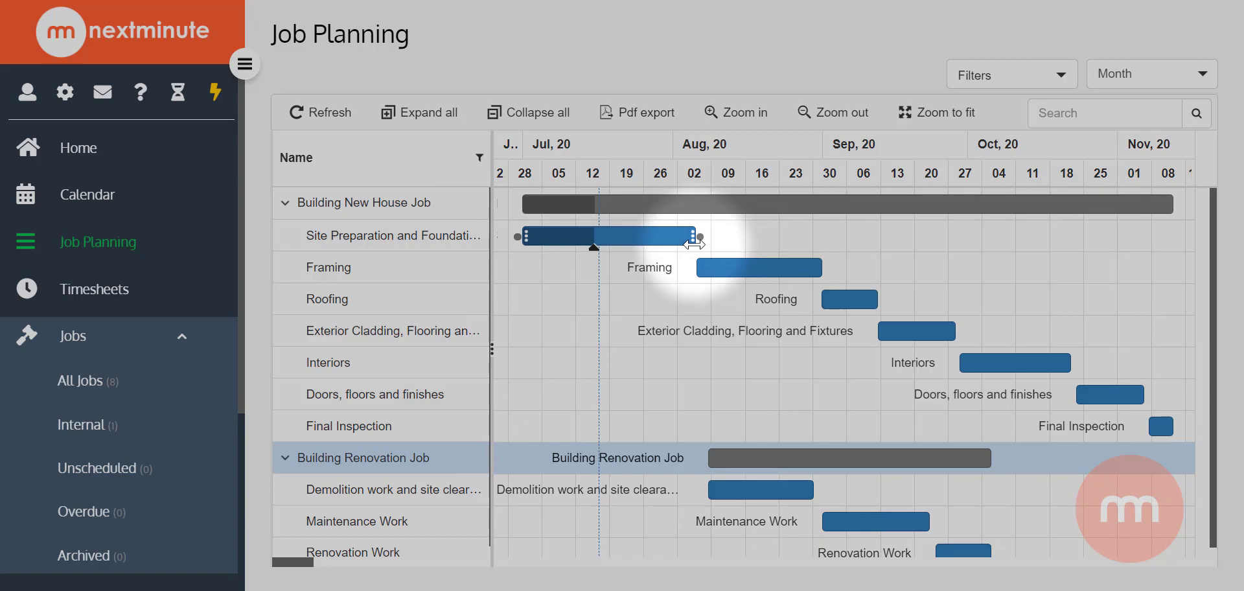
mouse_move(693, 244)
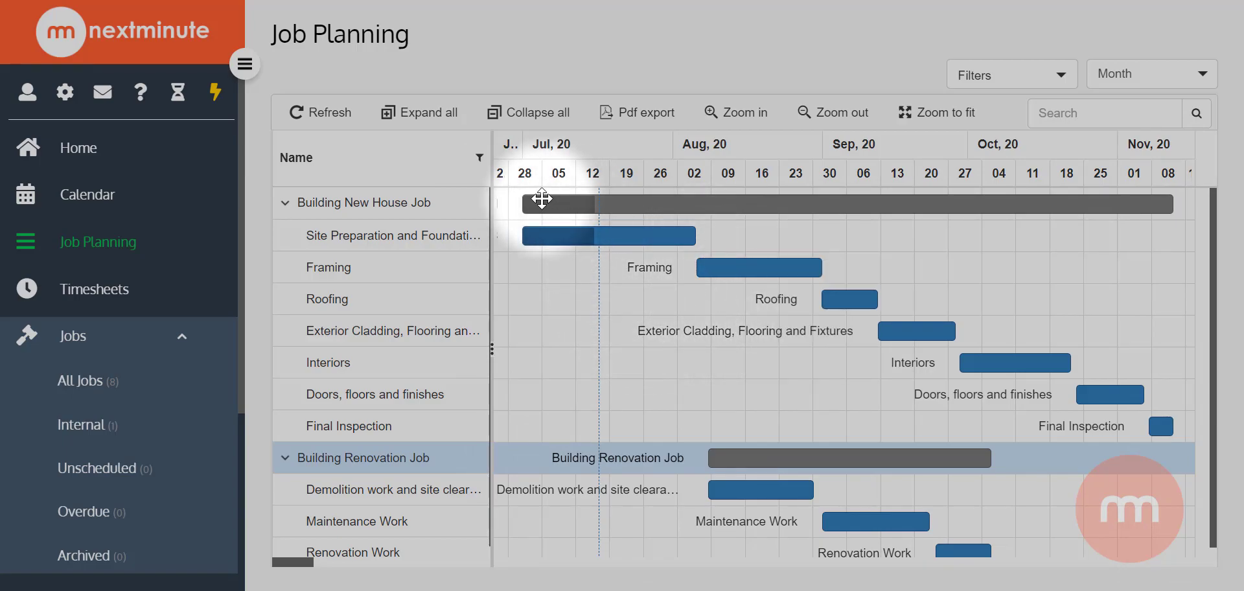
mouse_move(528, 200)
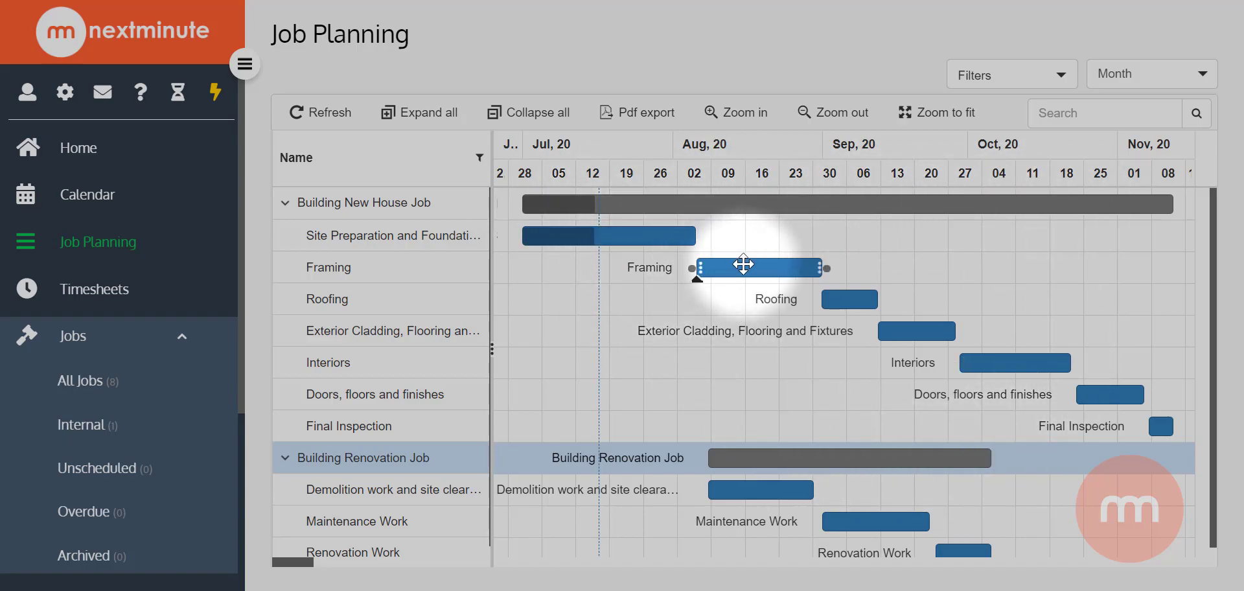
mouse_move(915, 332)
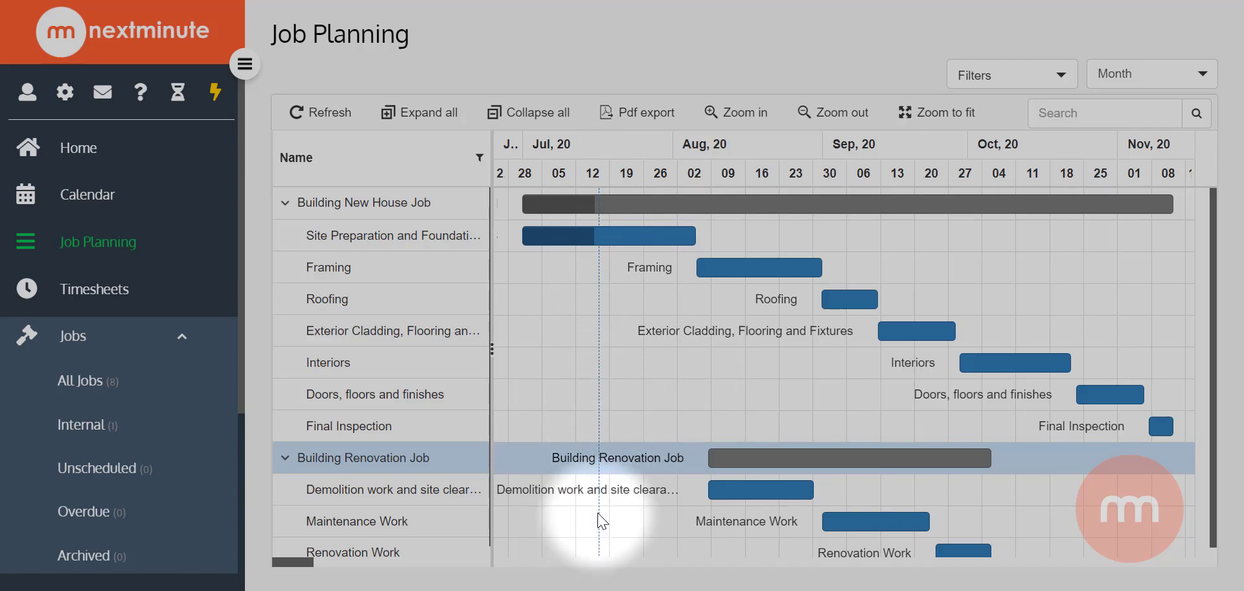
mouse_move(603, 199)
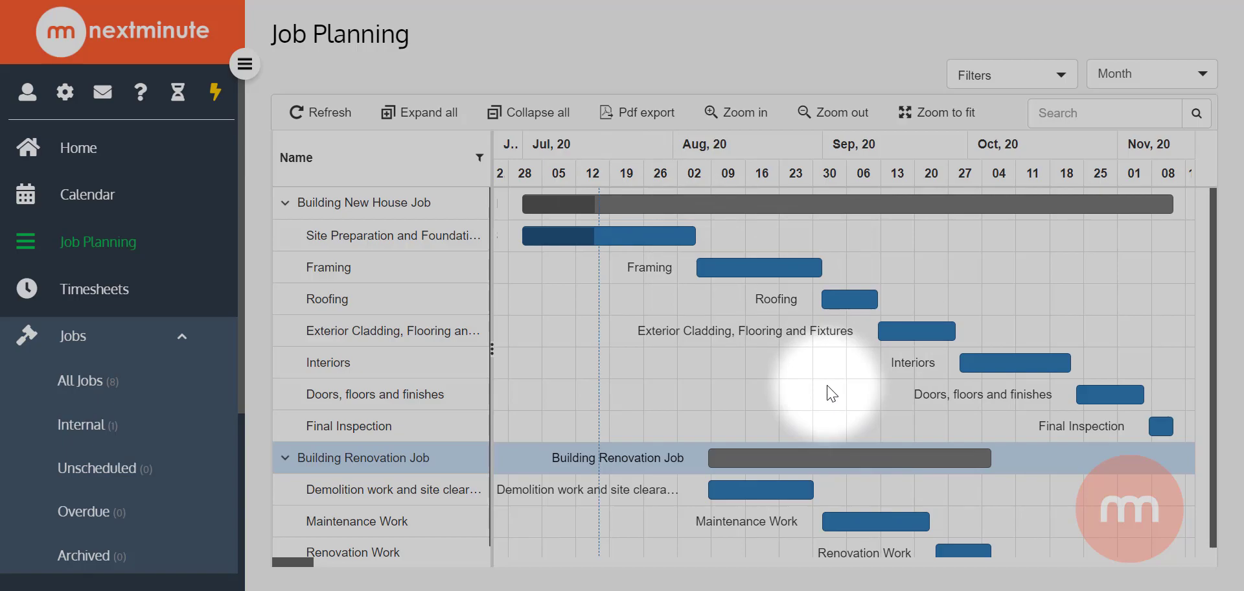
Review the available job type and job status filters and the Day, Week, Month and Year timeline scales
left_click(1061, 76)
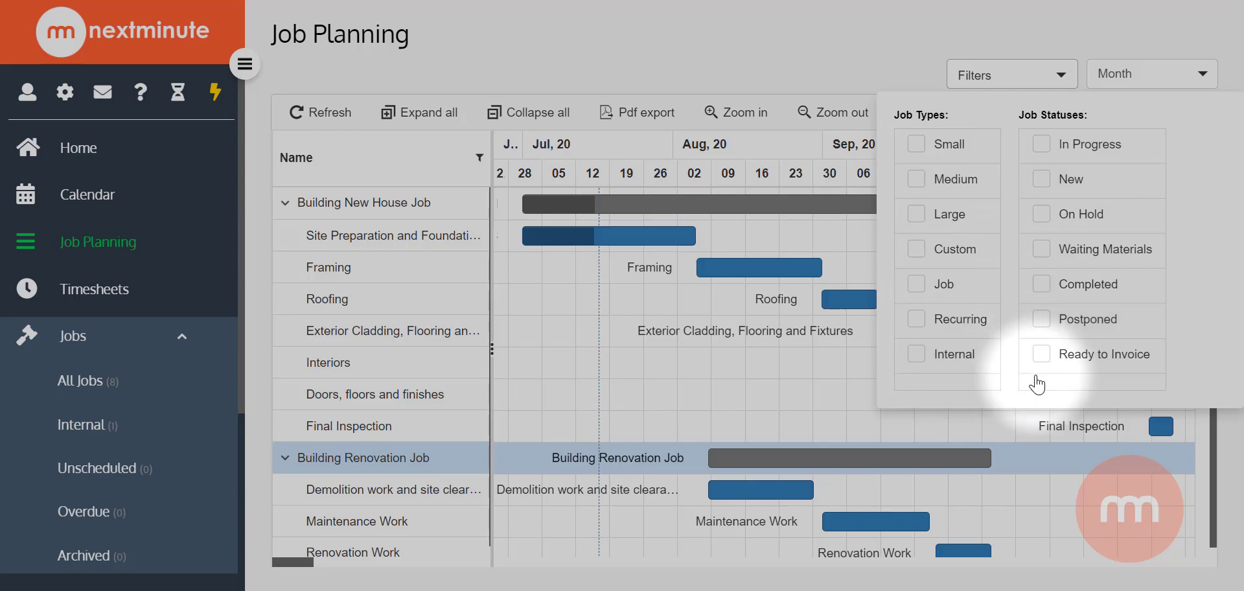
left_click(1060, 47)
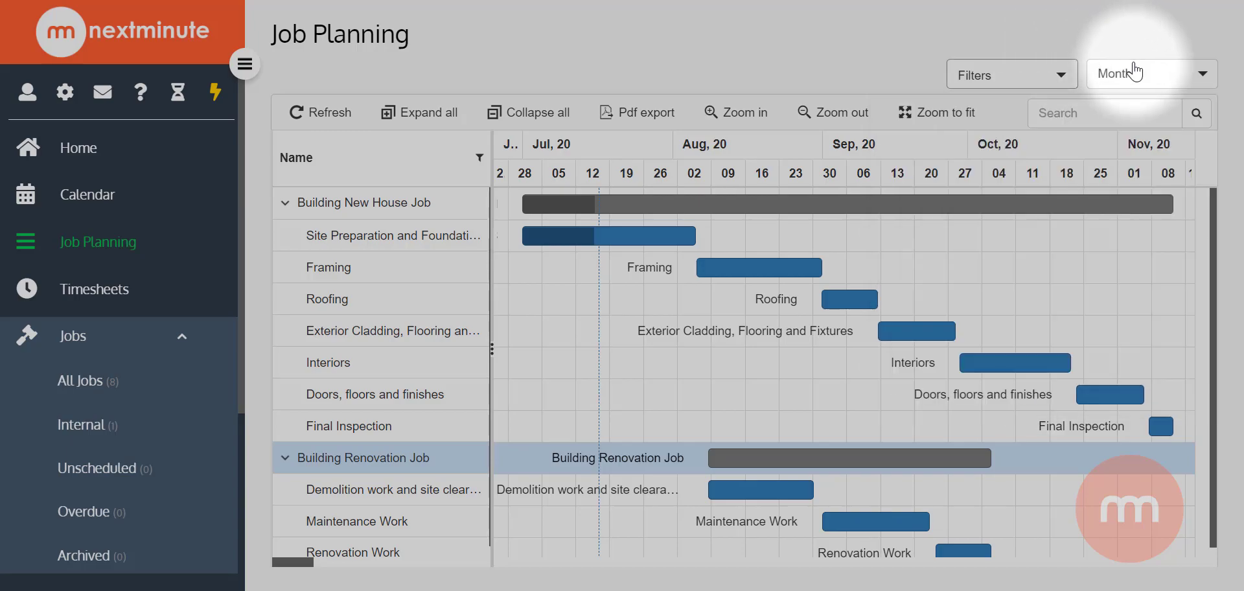
left_click(1184, 78)
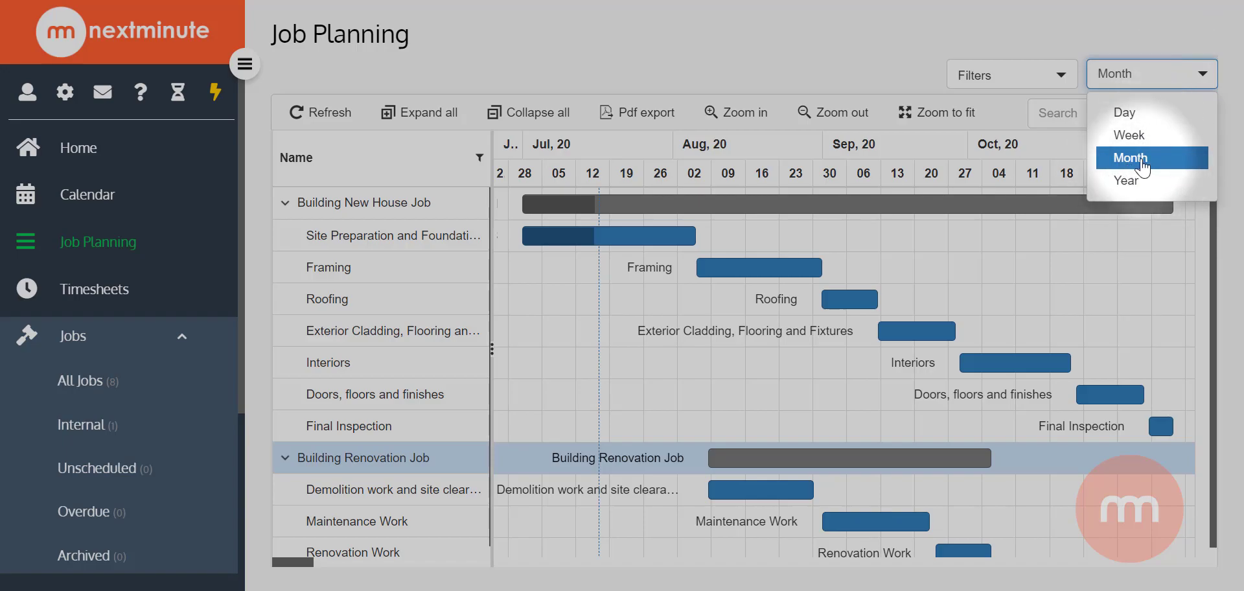
left_click(1178, 45)
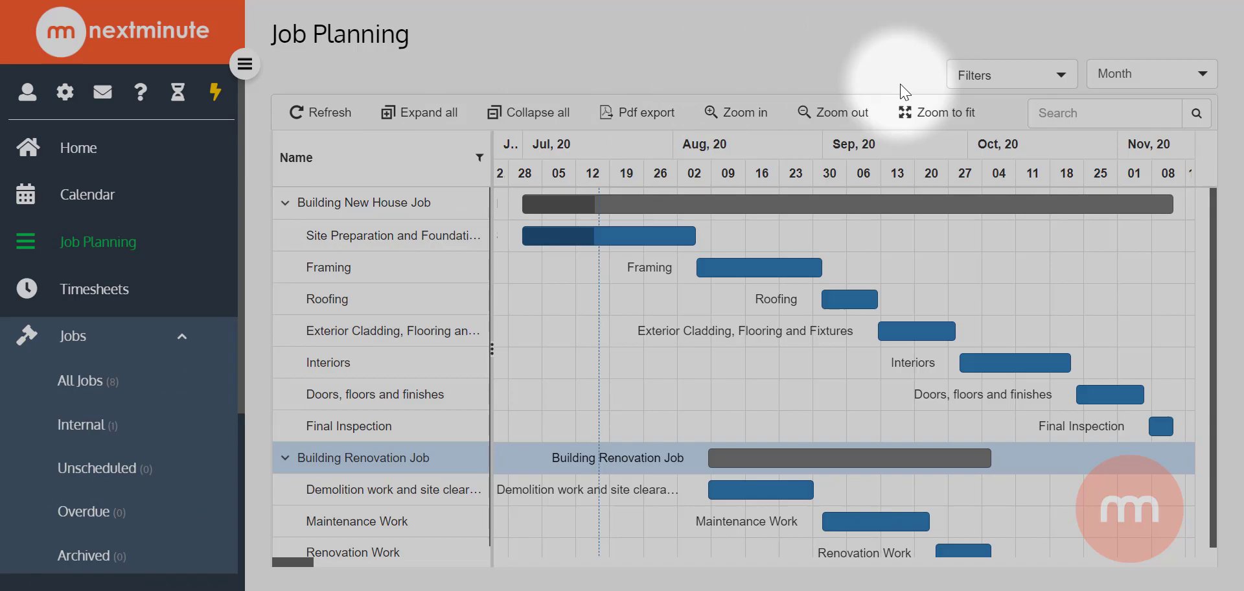
Search the planning grid for "building new house"
left_click(1079, 109)
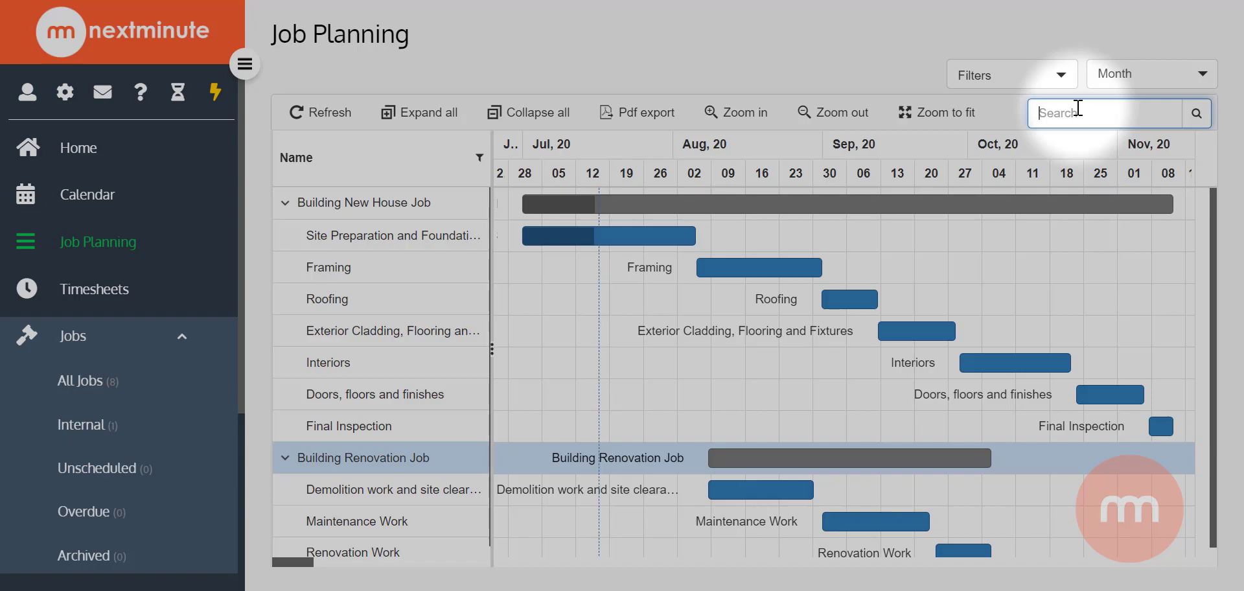
type("bra")
type("lding new house")
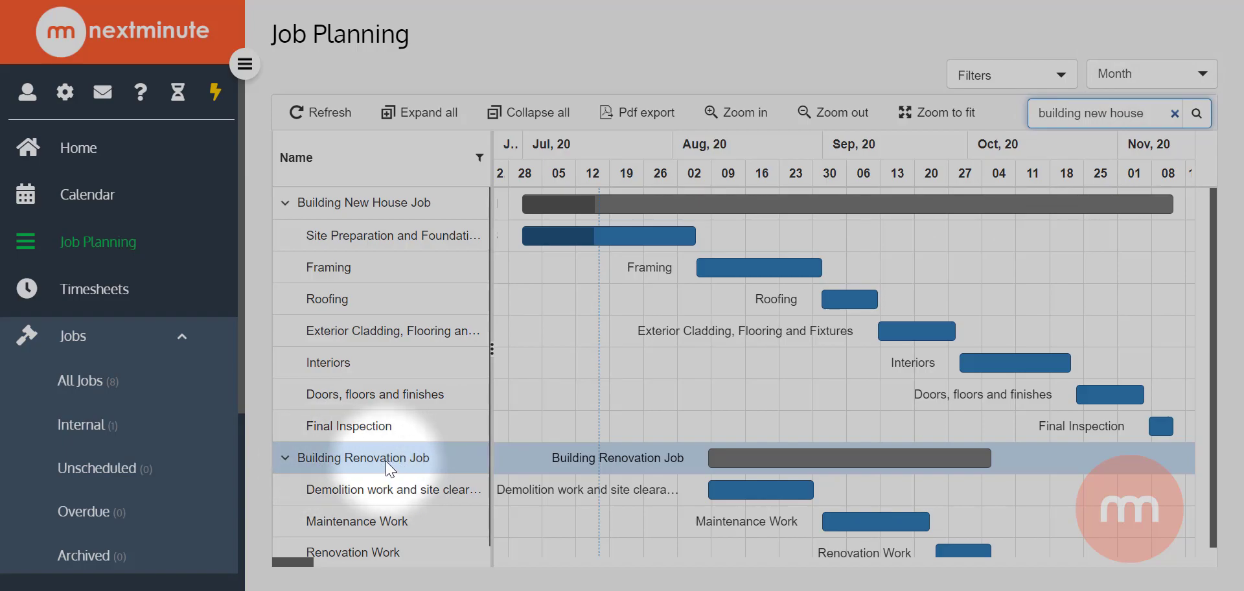
left_click(1197, 118)
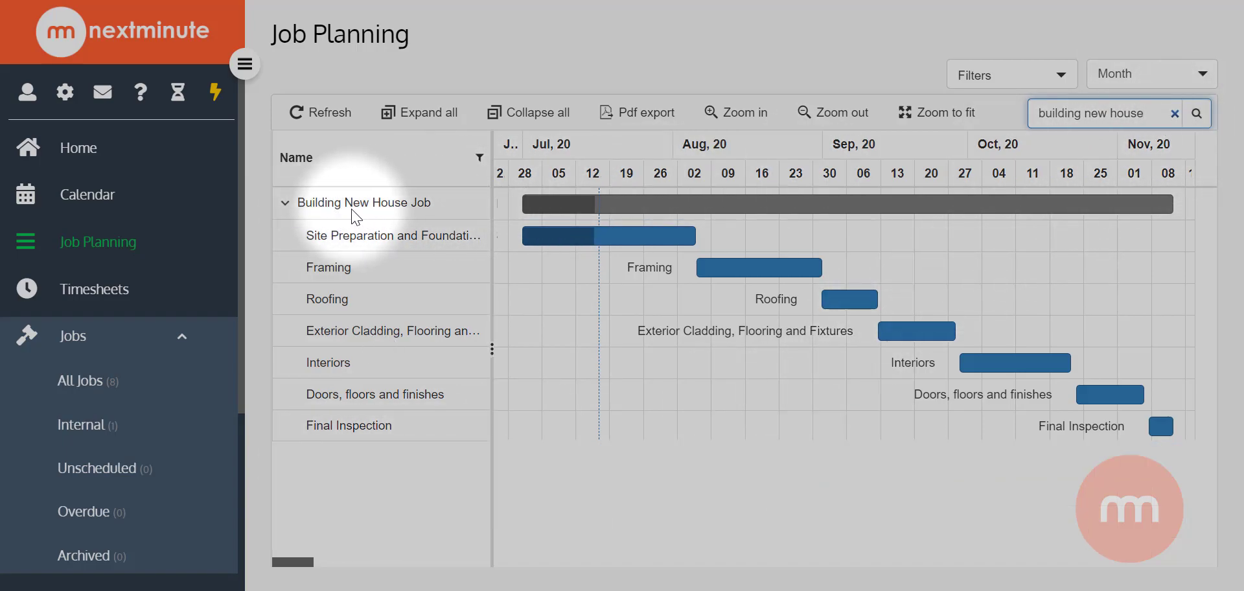
Clear the search to list all jobs and expand the tasks of the Building New House and Building Renovation jobs
left_click(1176, 115)
left_click(1198, 115)
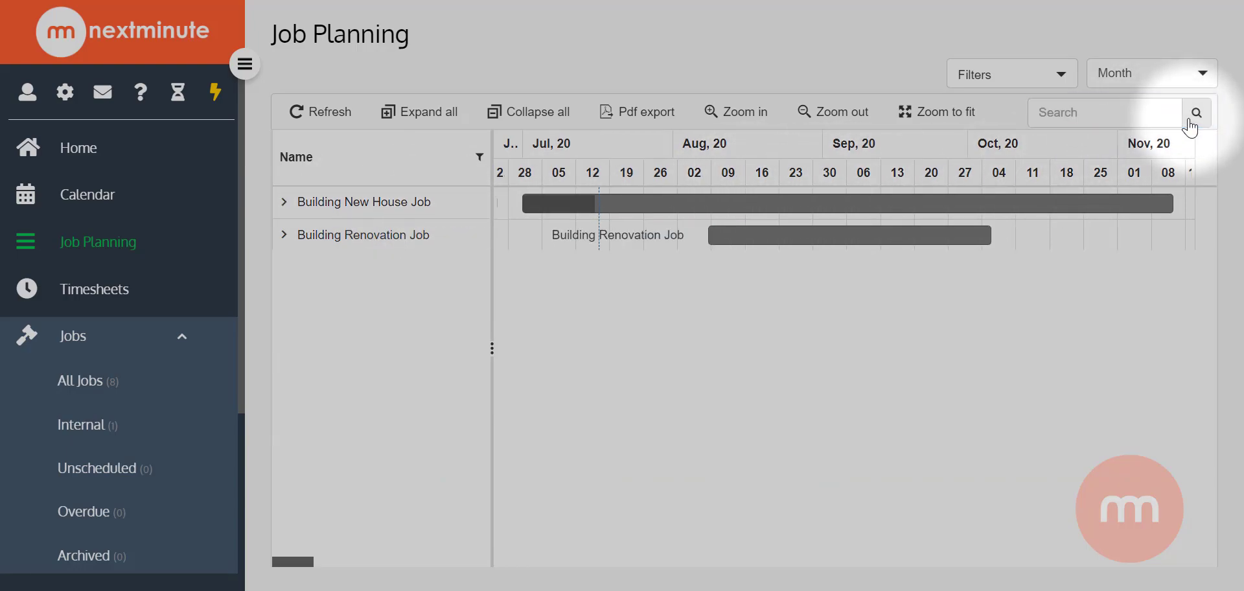
left_click(285, 202)
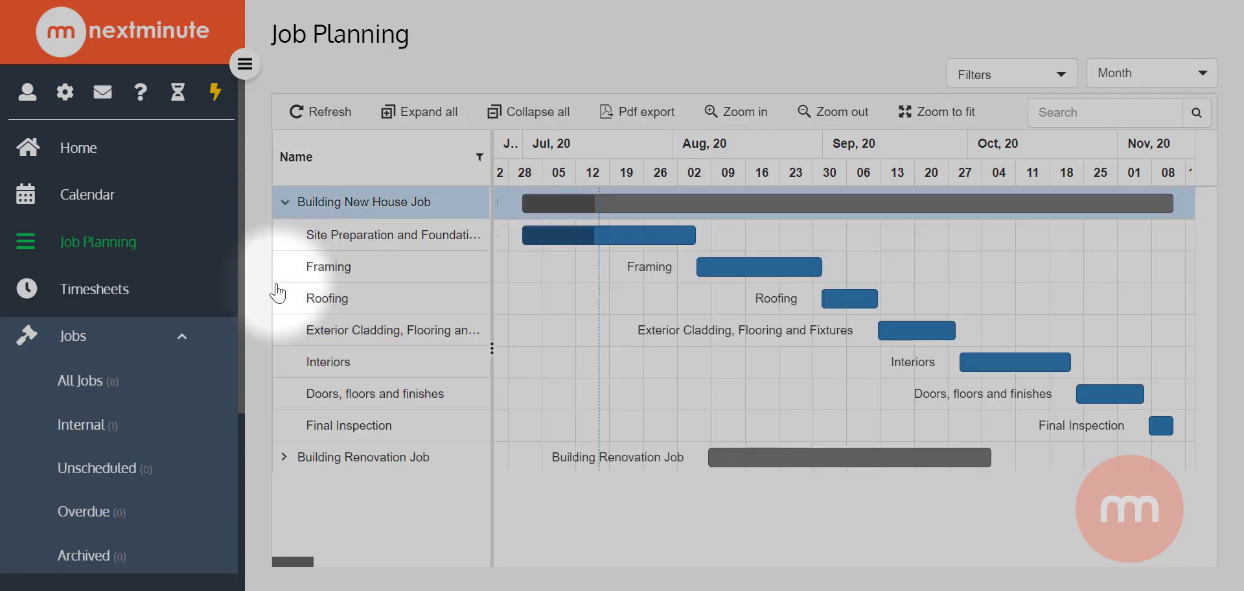
left_click(284, 458)
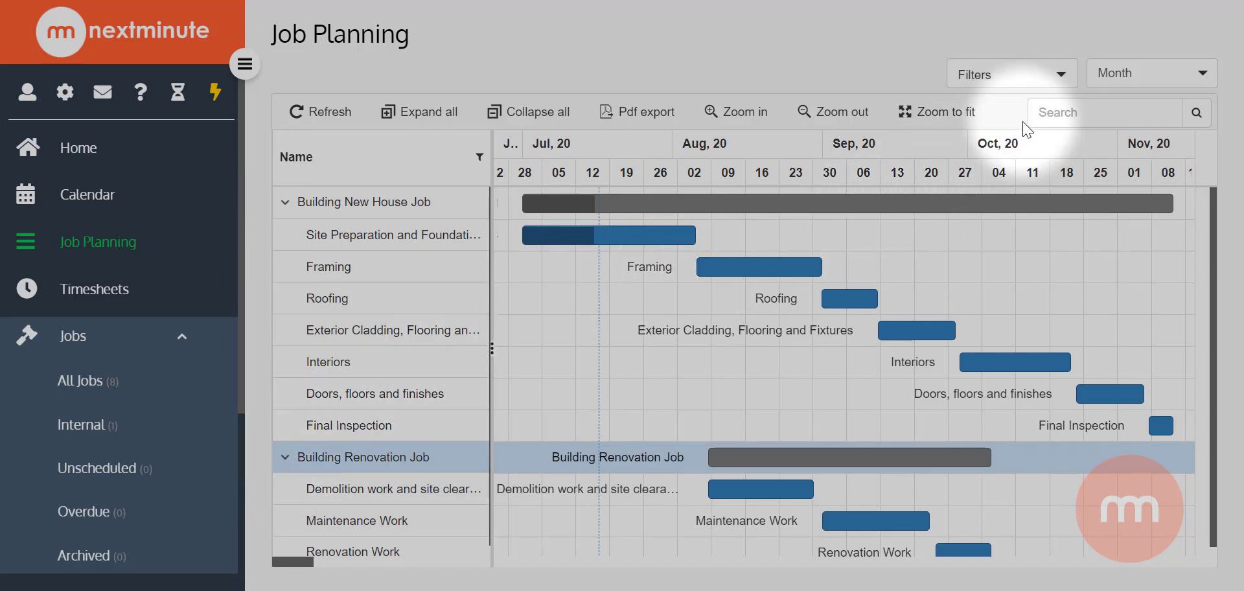
Filter the planning grid to the Building New House Job by searching for "building new house"
left_click(1048, 110)
type("building new house")
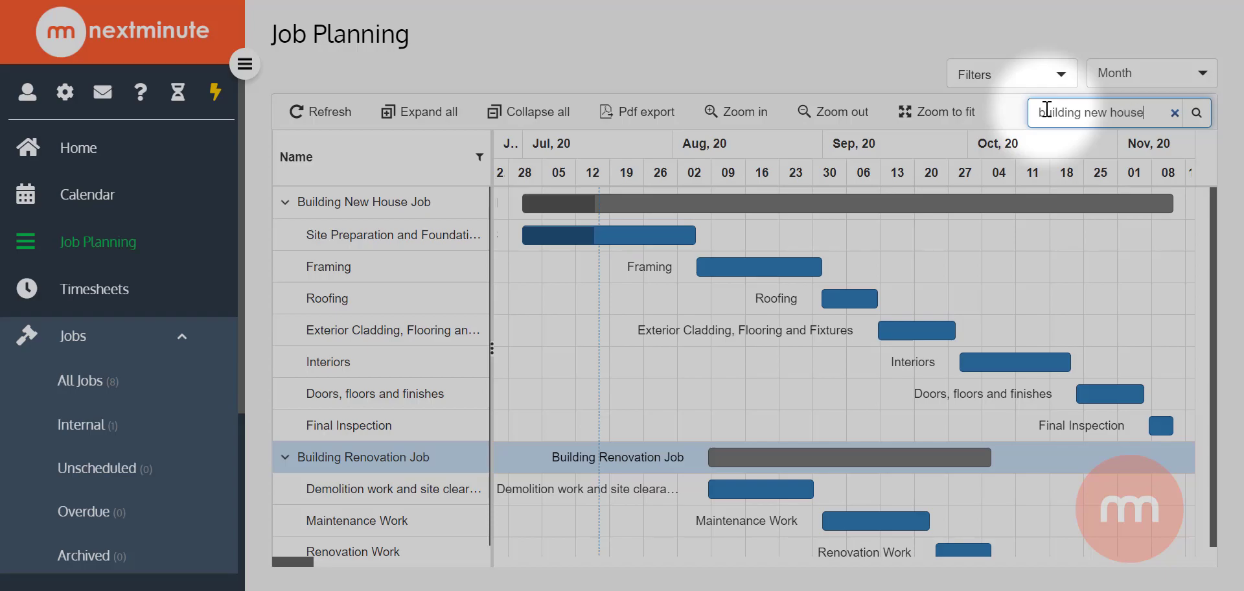
left_click(1197, 113)
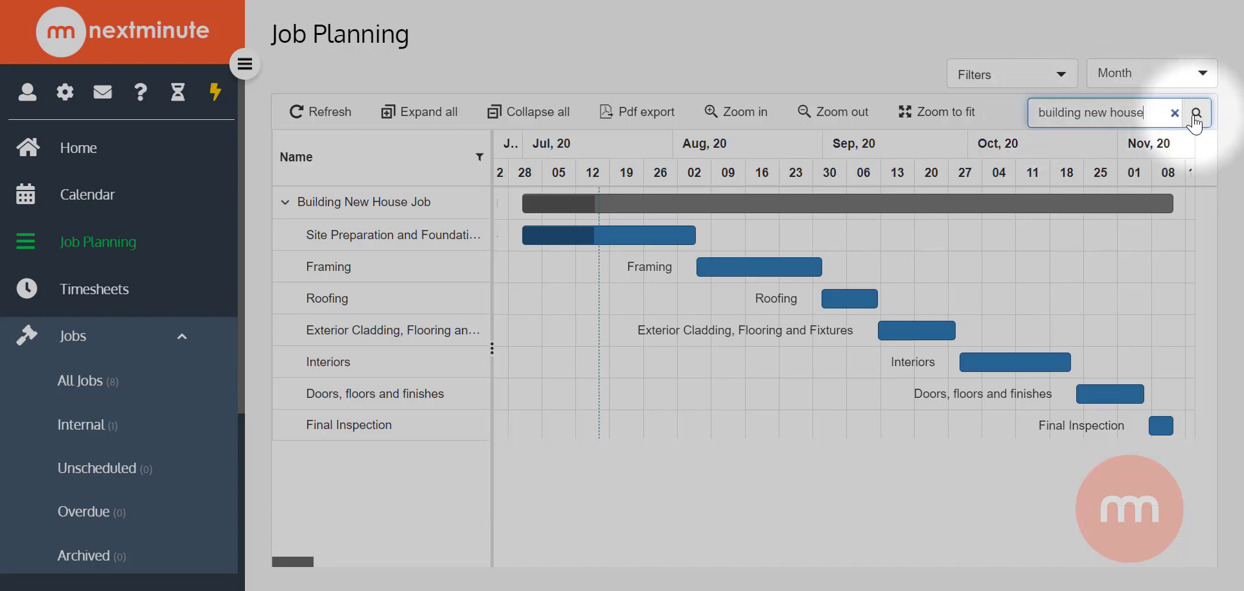
Fit the Building New House Job's timeline to the view, export it as a PDF and open the downloaded file
left_click(946, 112)
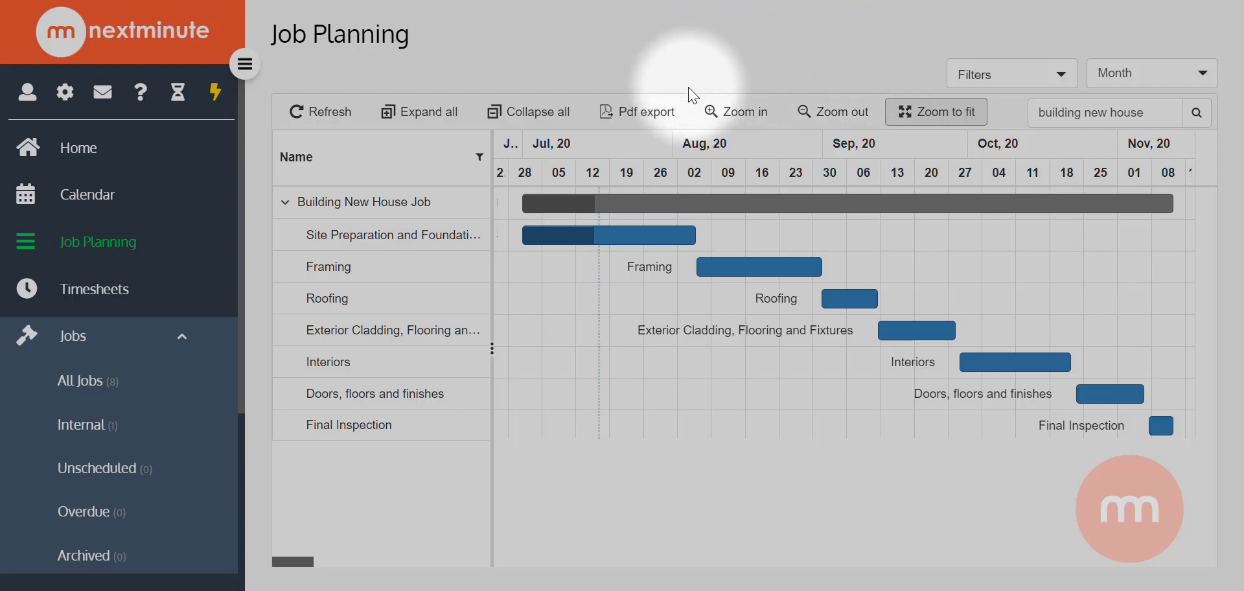
left_click(649, 123)
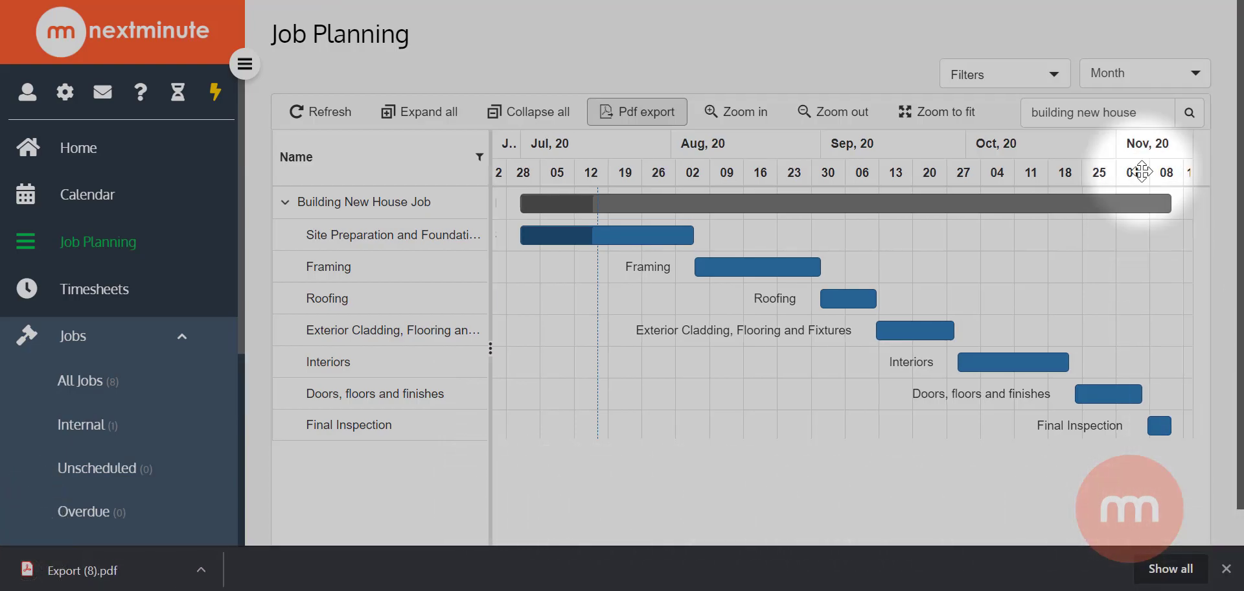
left_click(134, 572)
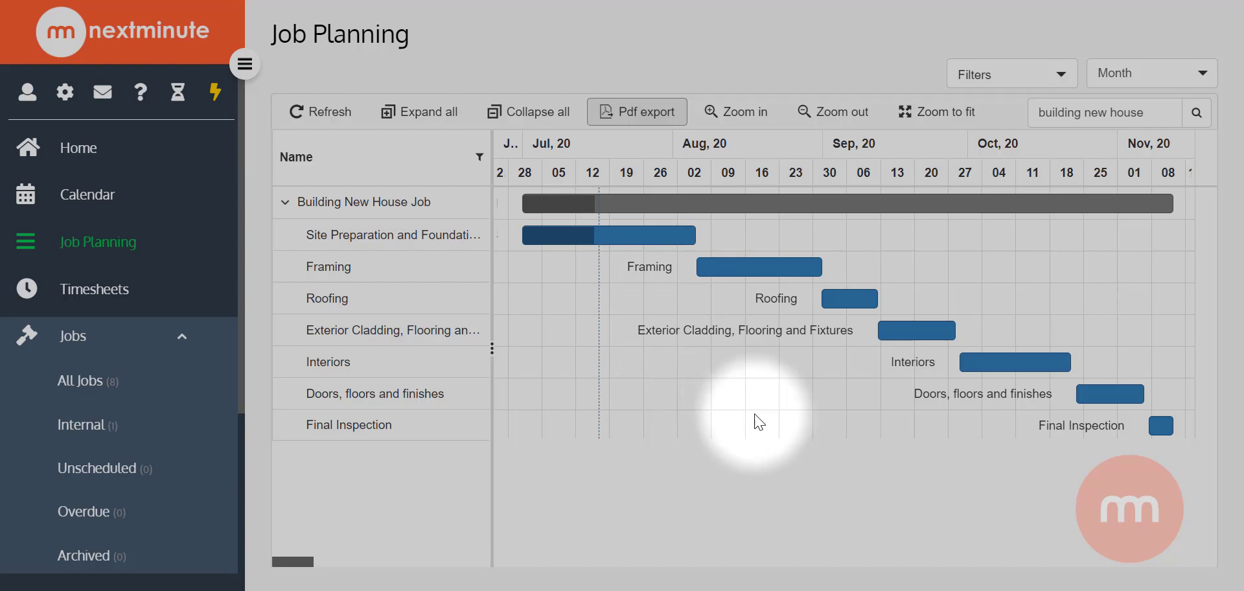
Zoom the timeline out to a month scale and move the whole Building New House Job to 19 Jul – 30 Nov 2020
left_click(829, 114)
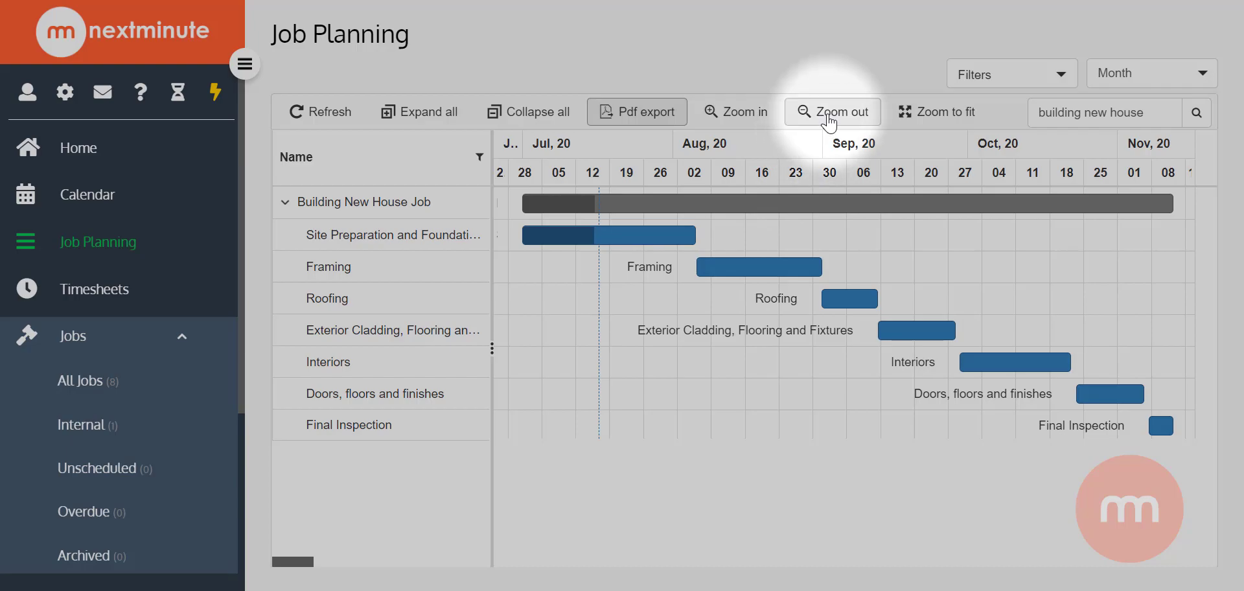
left_click_drag(865, 567, 1131, 546)
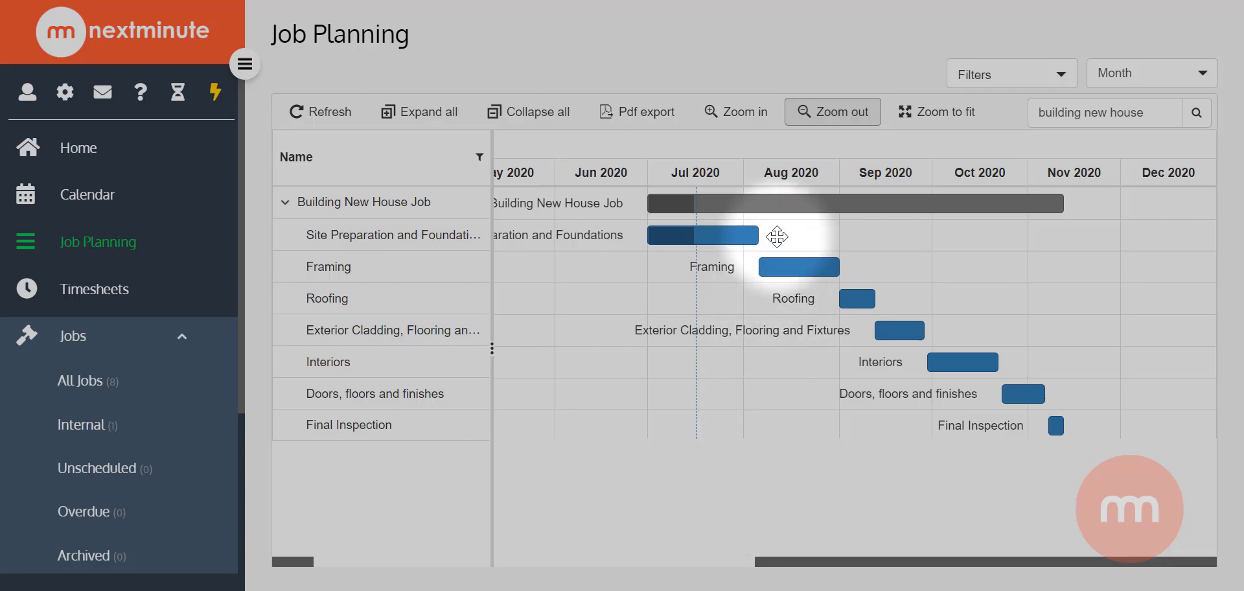
mouse_move(680, 203)
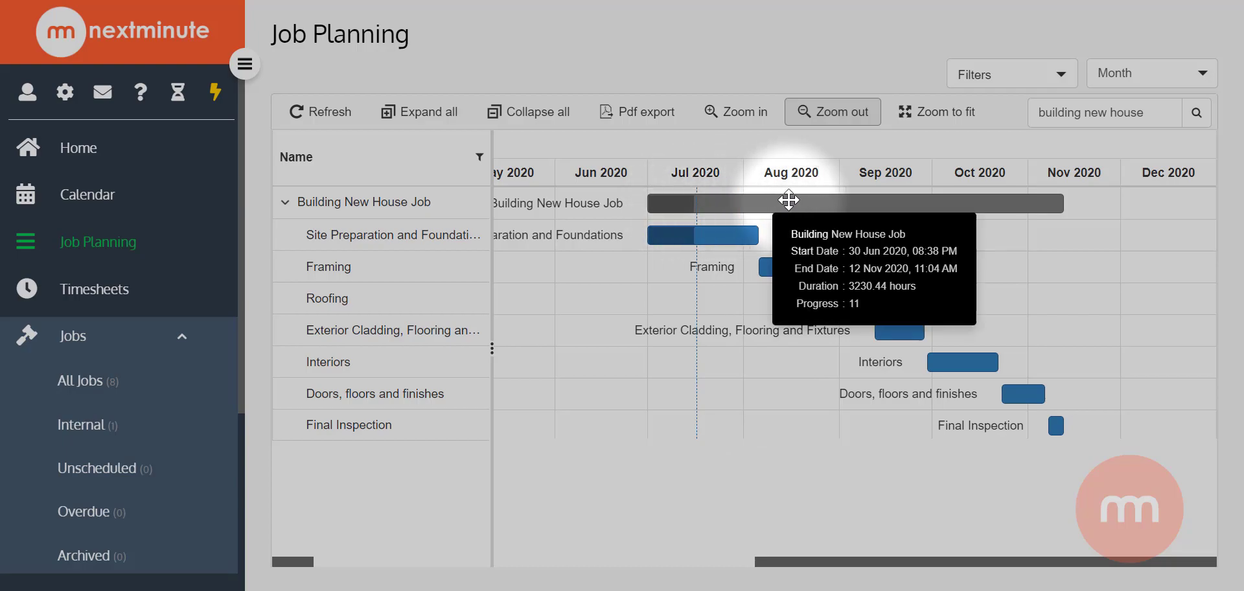
left_click_drag(781, 201, 833, 203)
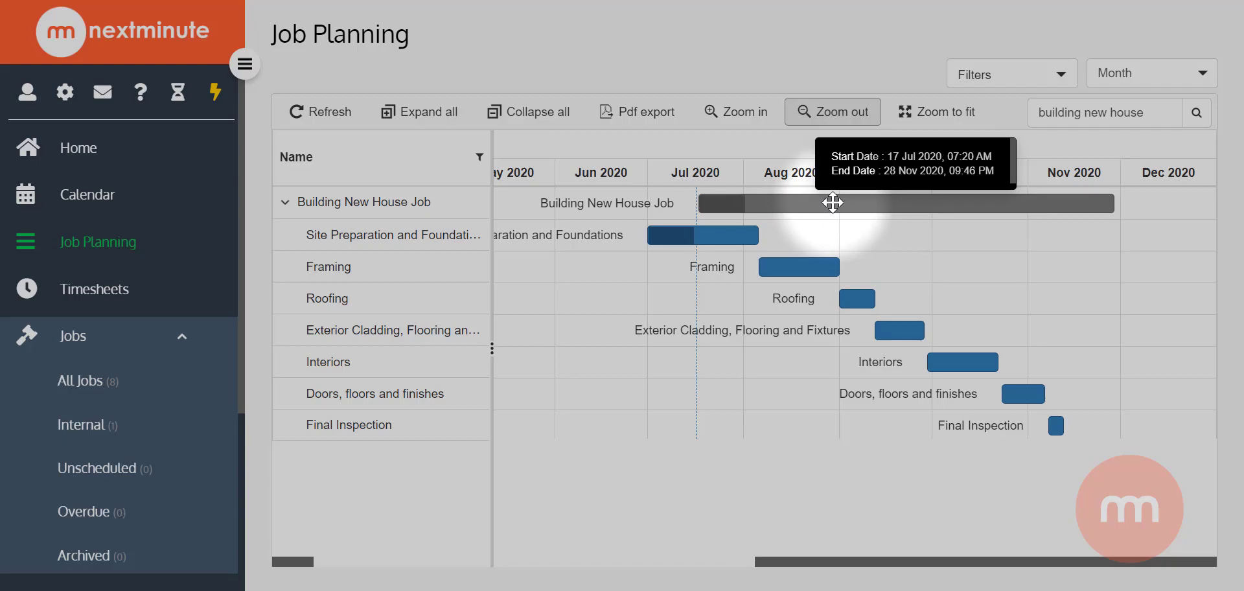
left_click_drag(834, 203, 839, 203)
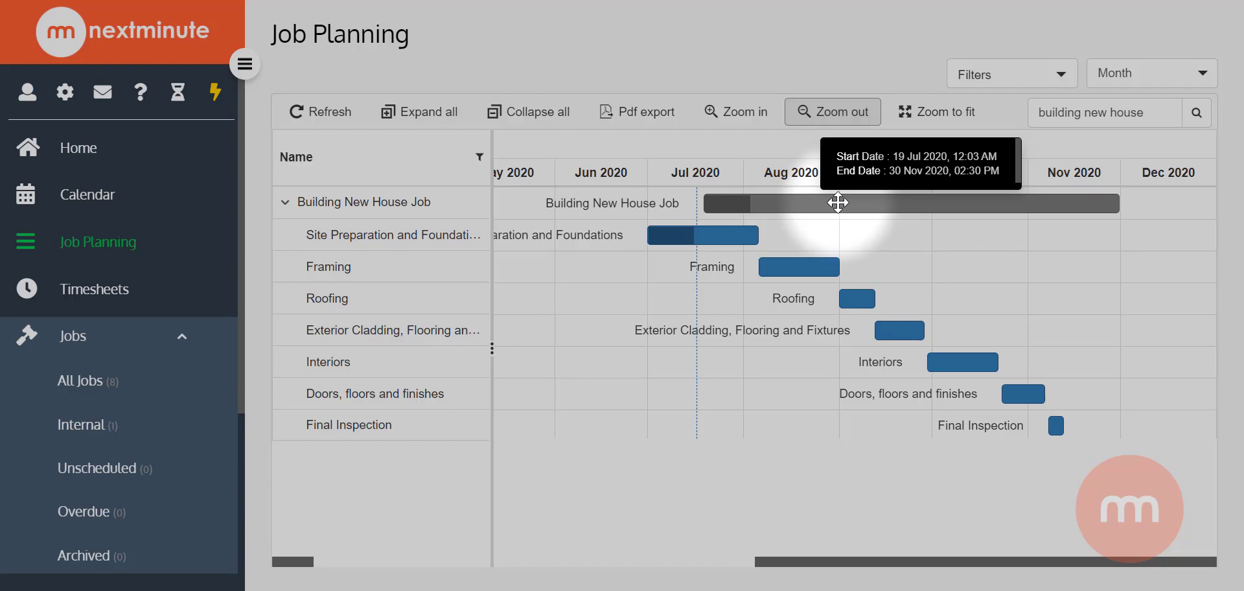
left_click_drag(838, 202, 837, 202)
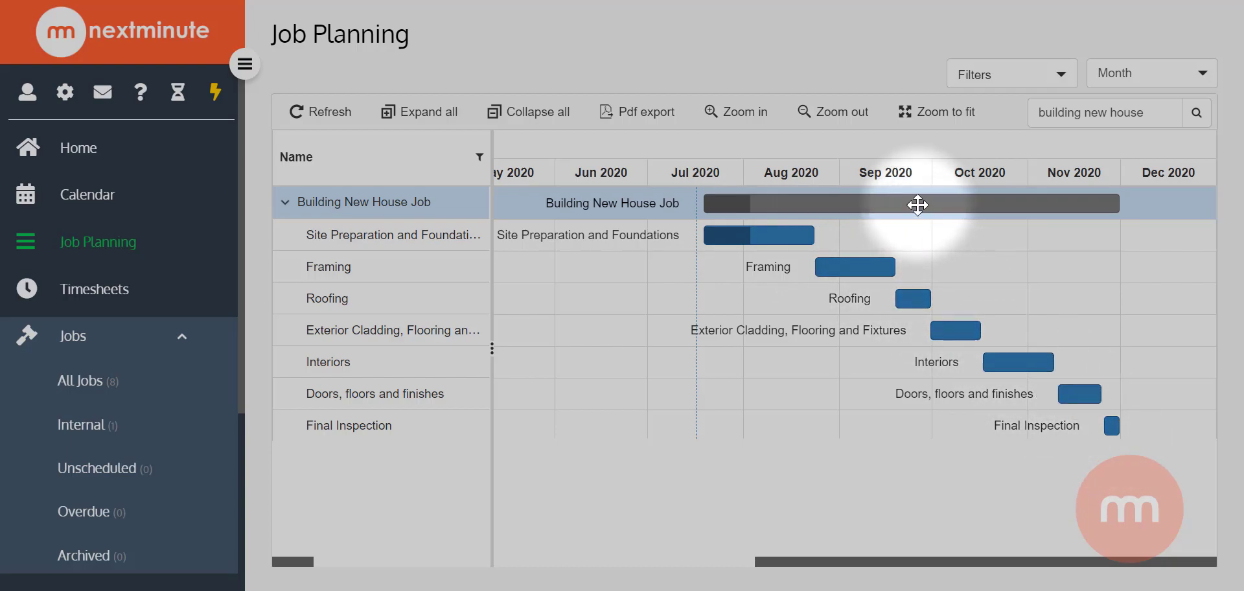
Move the whole Building New House Job earlier so that it runs from about 05 Jul to 17 Nov 2020
mouse_move(917, 204)
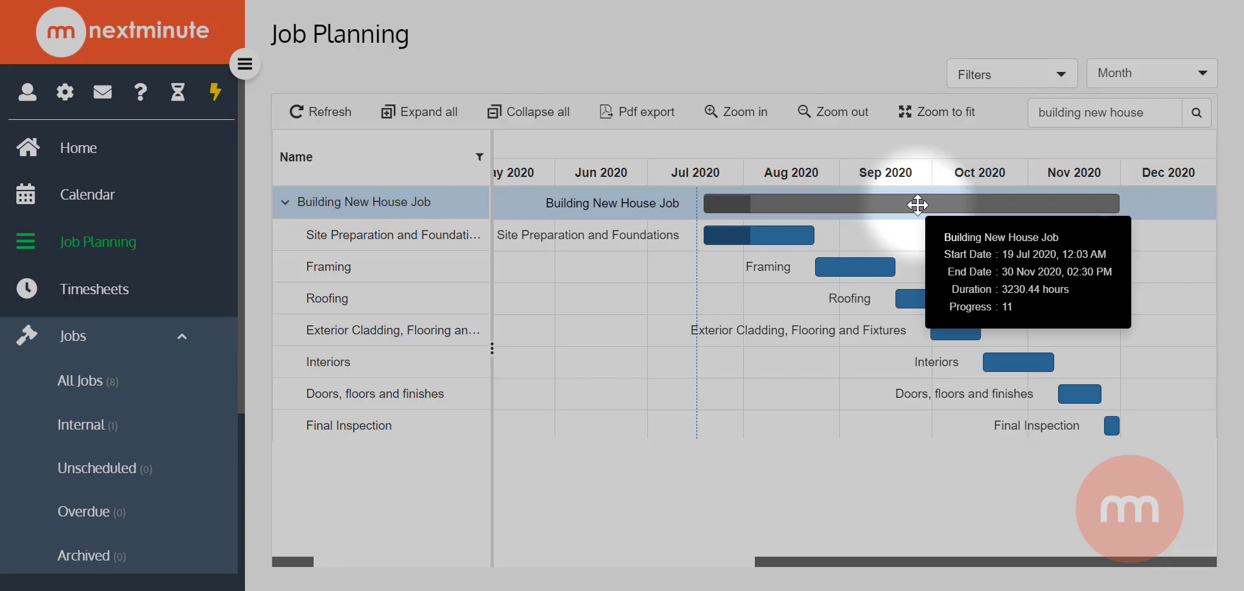
left_click_drag(914, 204, 874, 203)
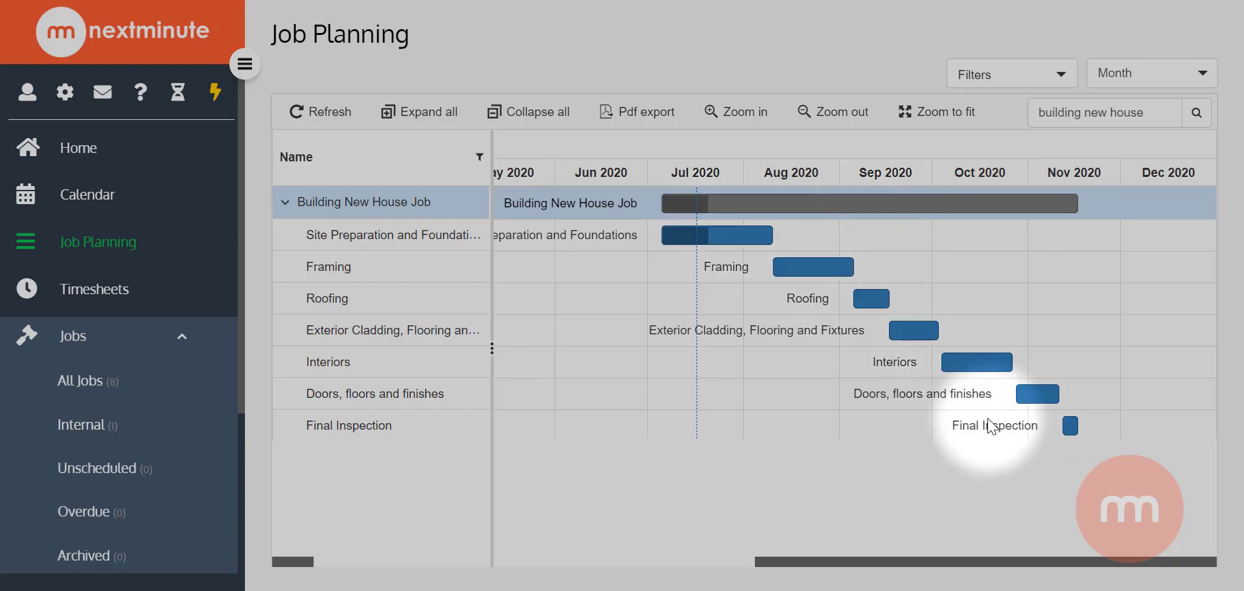
Move only the Site Preparation and Foundations task to start on 21 Jul 2020 and check the job's updated dates
mouse_move(727, 234)
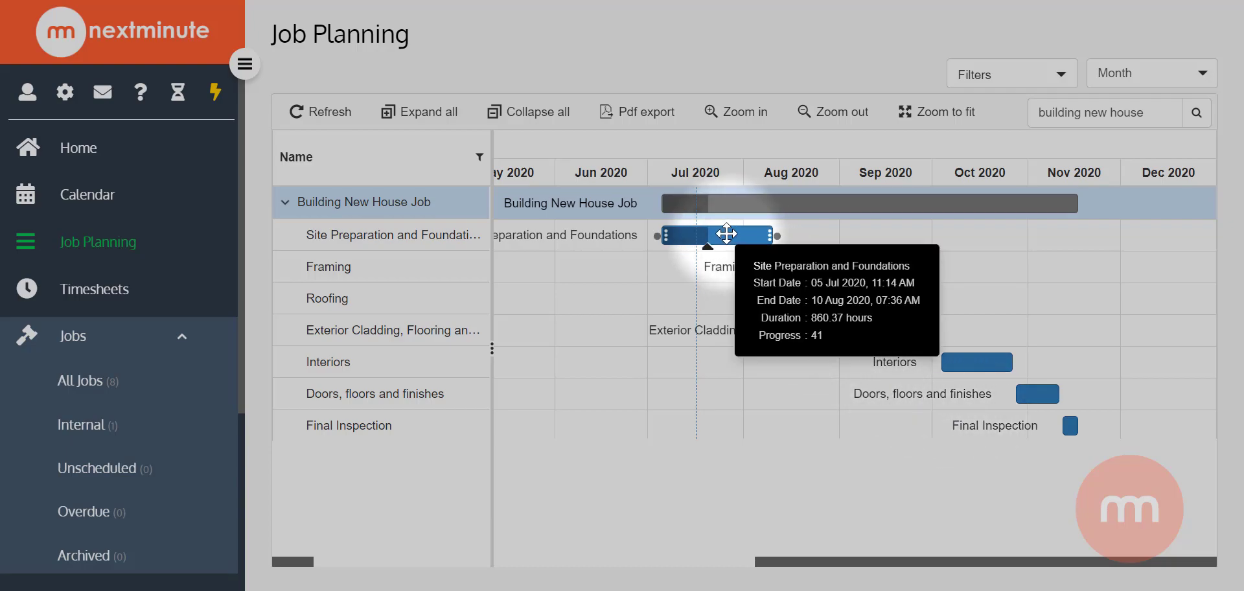
left_click_drag(728, 234, 778, 238)
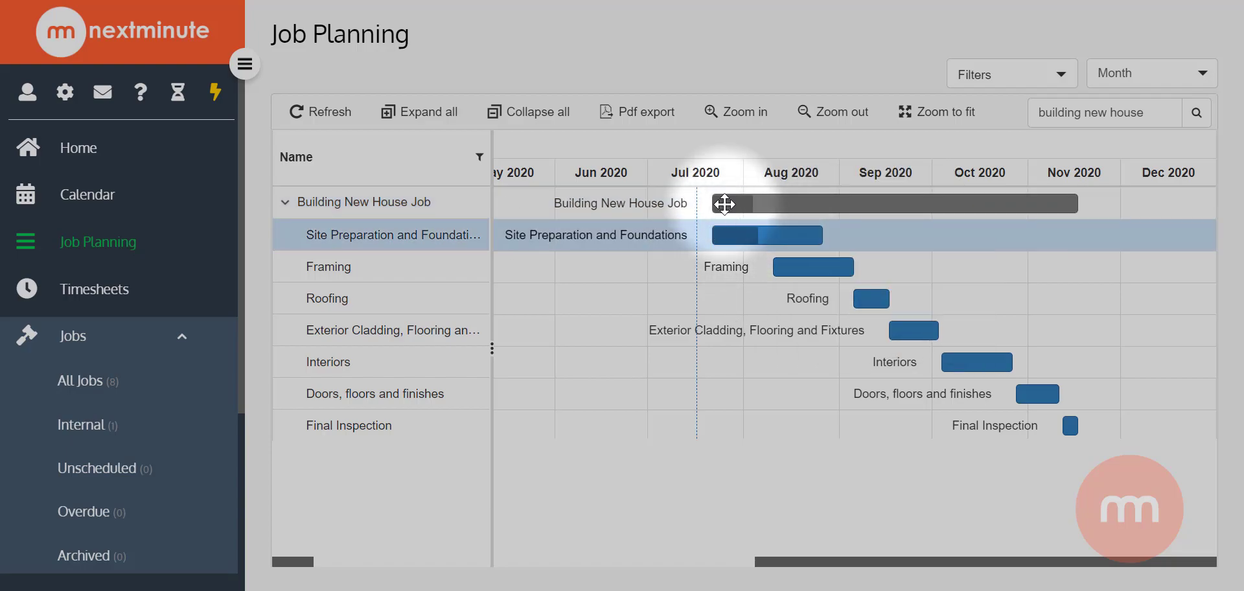
mouse_move(1056, 203)
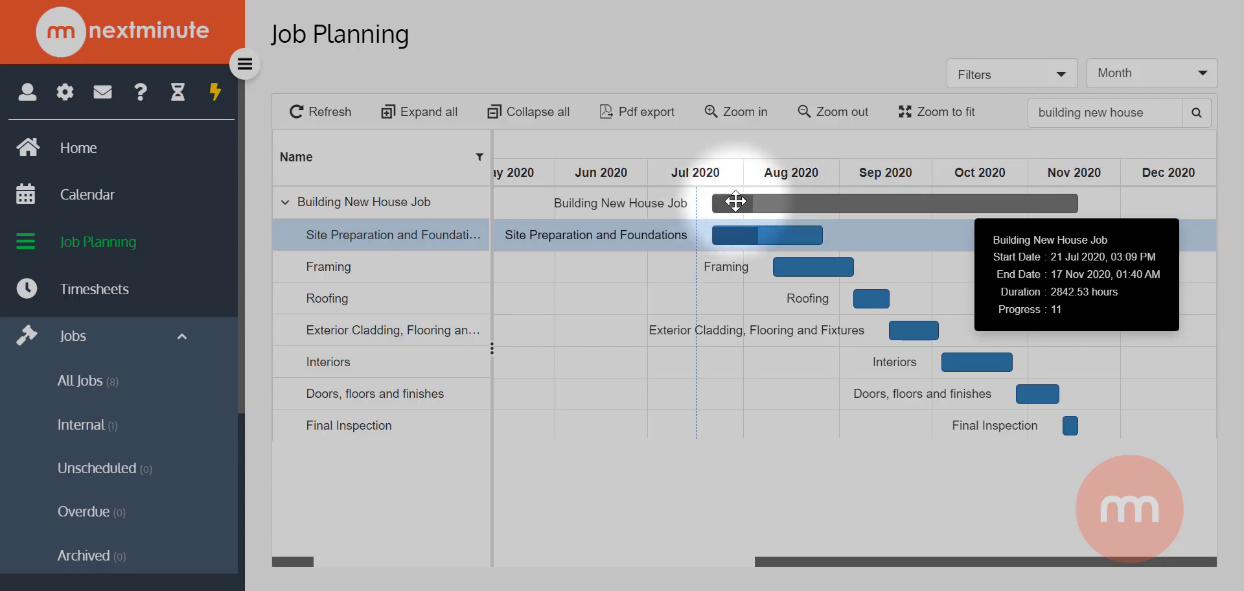
mouse_move(1066, 428)
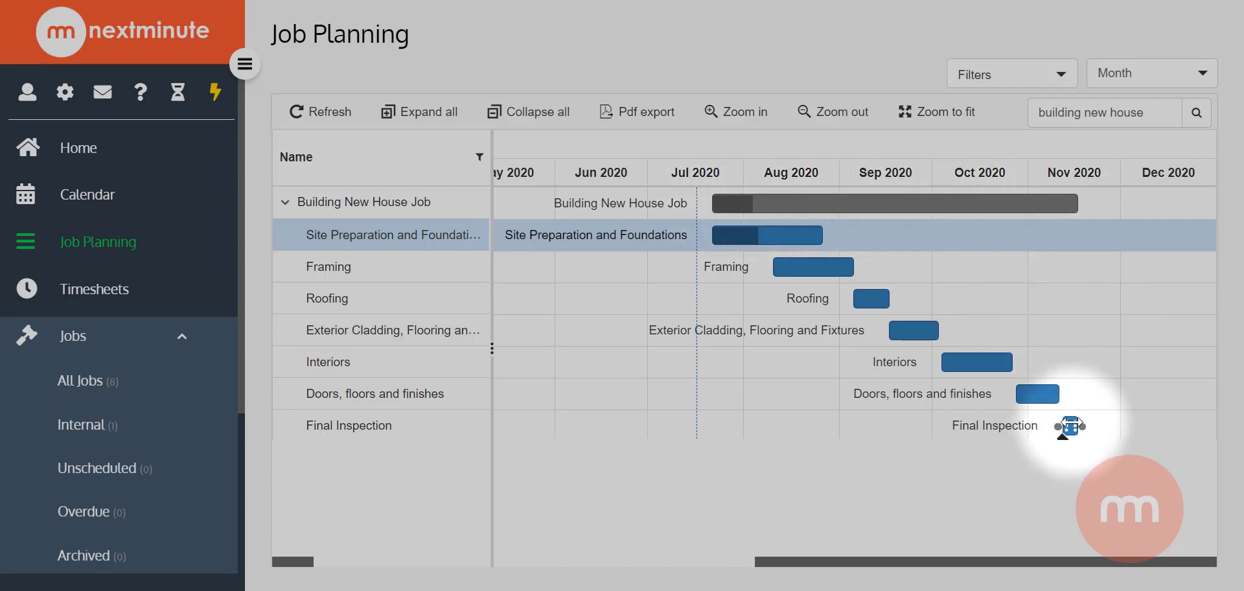
Move only the Framing task on the timeline so that it runs from early October to early November 2020
mouse_move(762, 235)
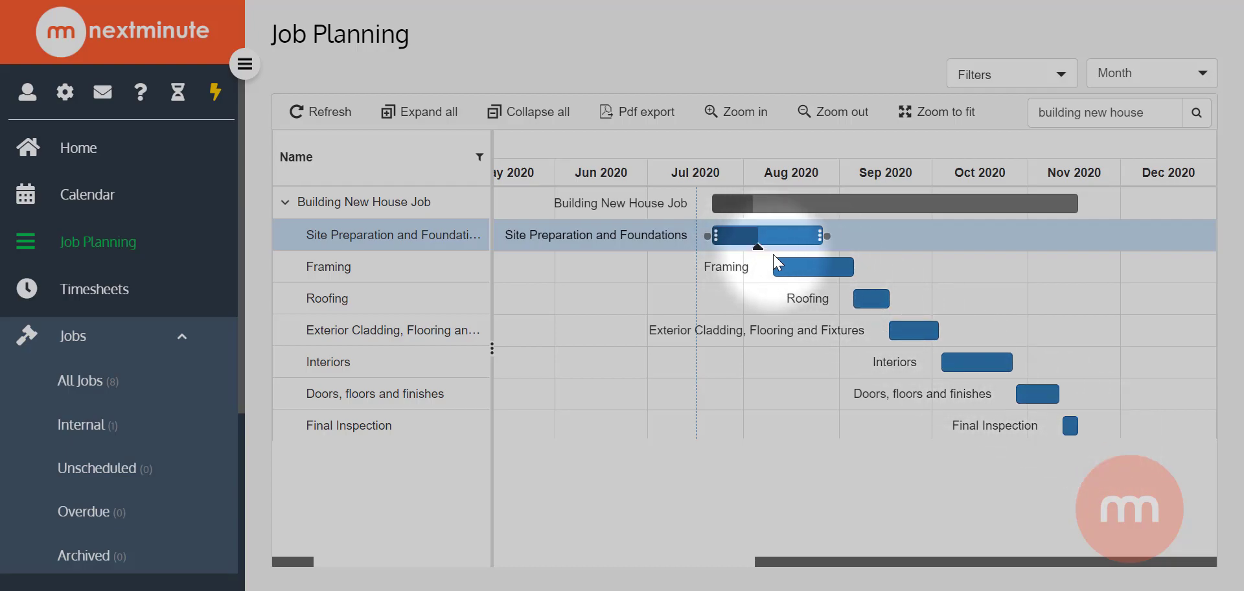
left_click_drag(807, 266, 1009, 267)
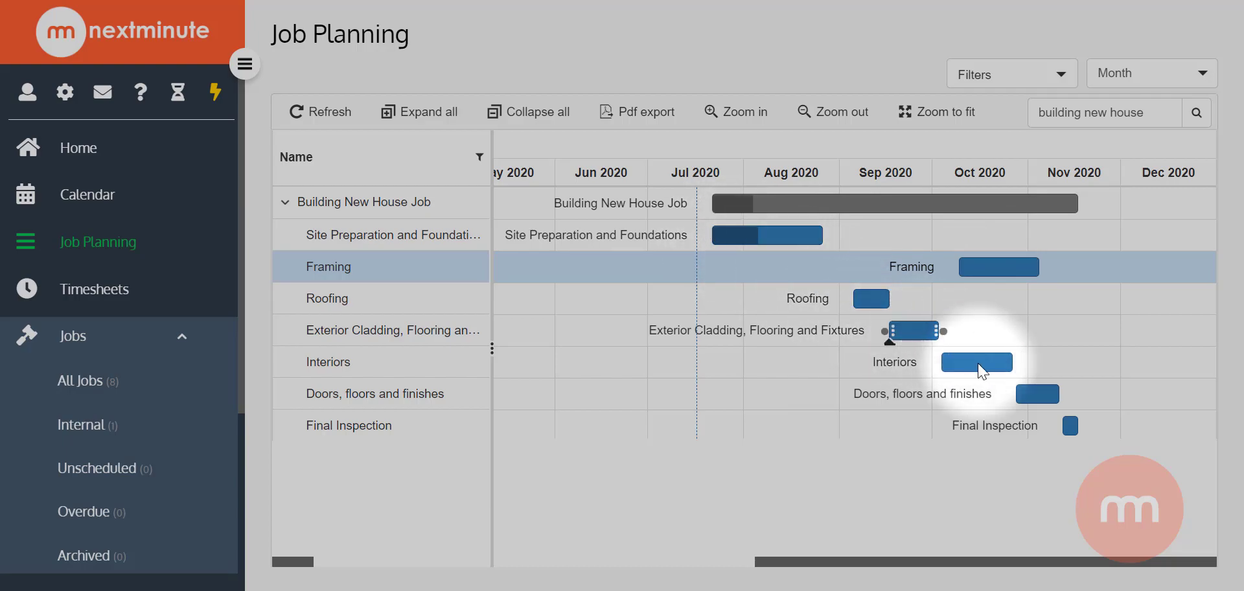
Move the Framing task to August and stretch both its ends so it runs from early August to early October 2020
left_click_drag(1002, 267, 836, 276)
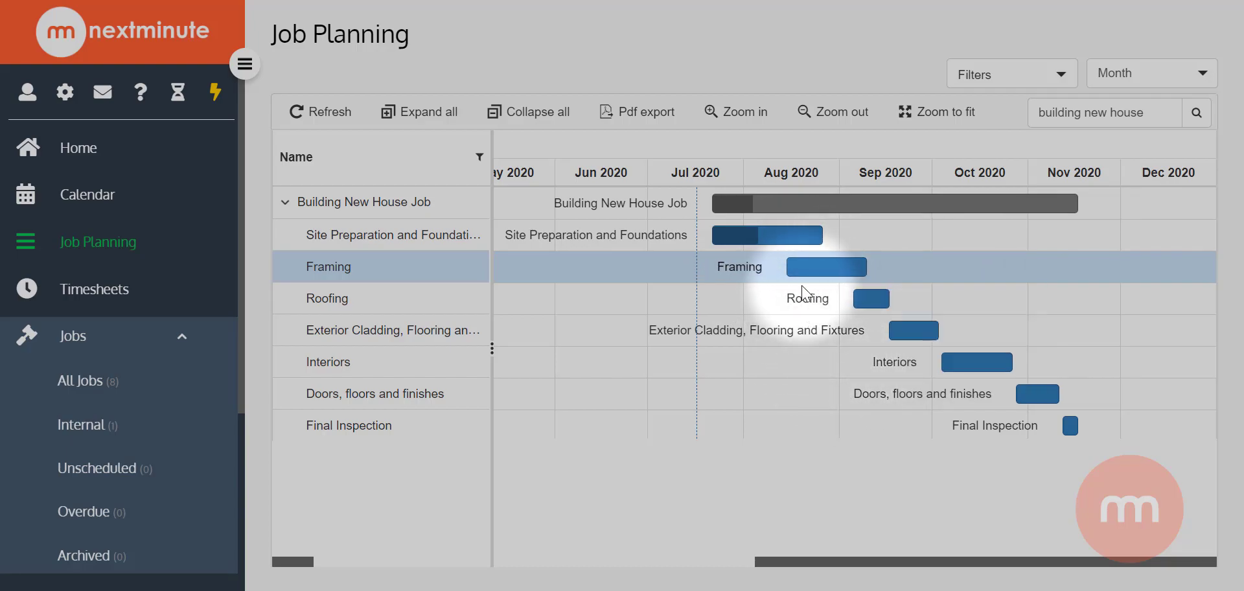
mouse_move(865, 269)
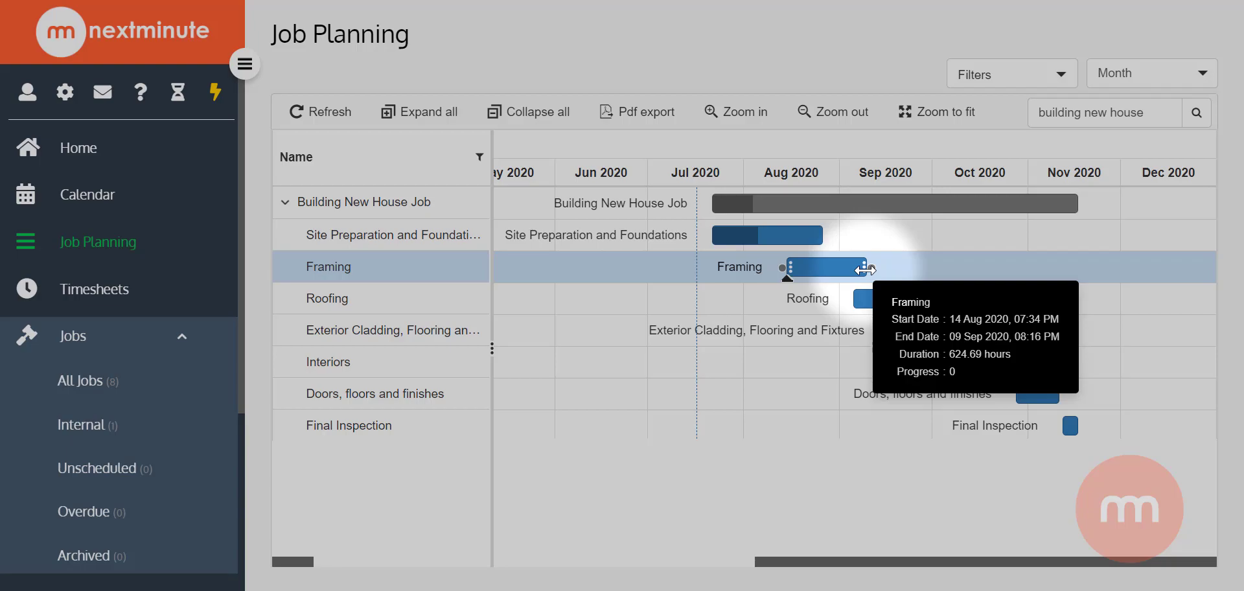
left_click_drag(868, 270, 948, 270)
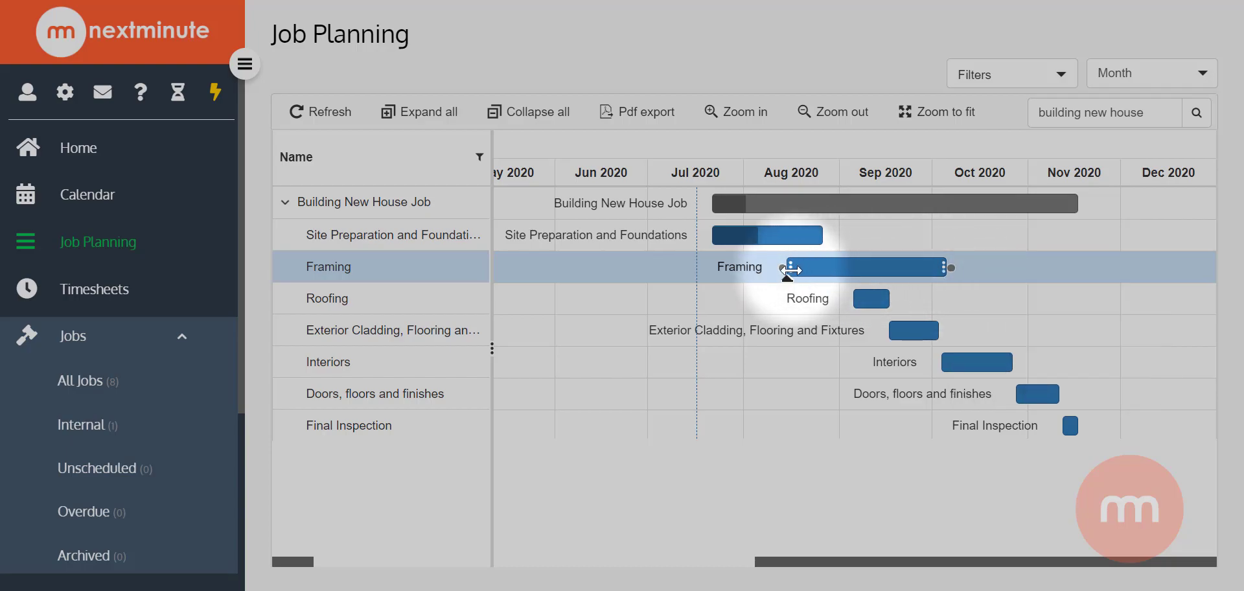
left_click_drag(786, 269, 762, 269)
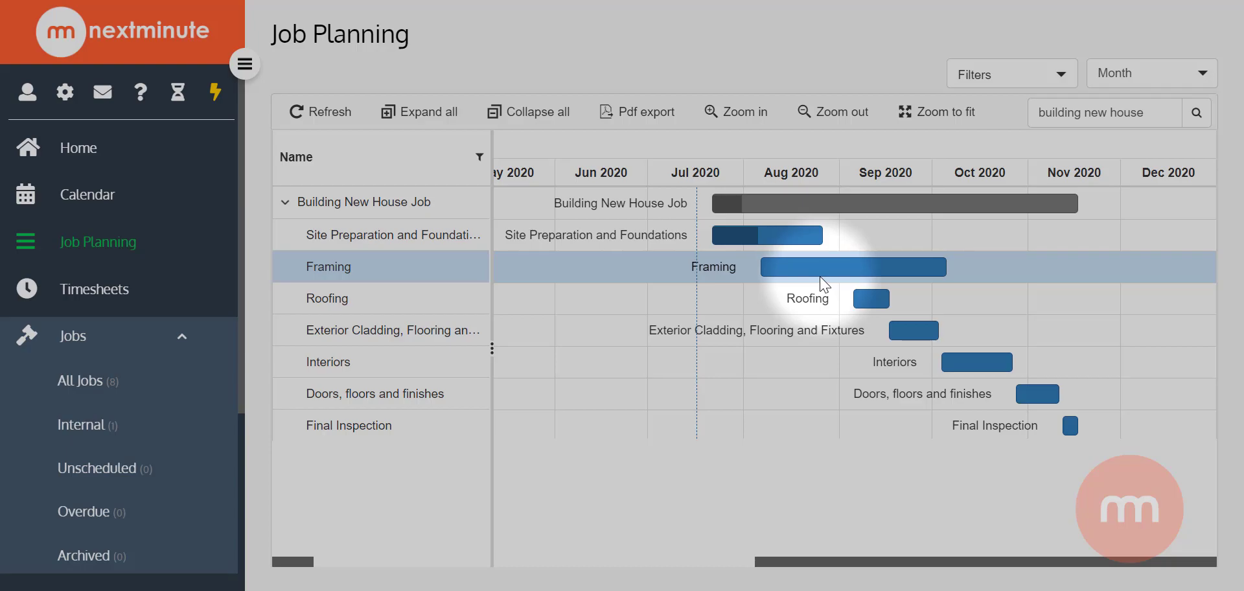
Add a new task to the Building New House Job and open the Final Inspection task's information
right_click(339, 210)
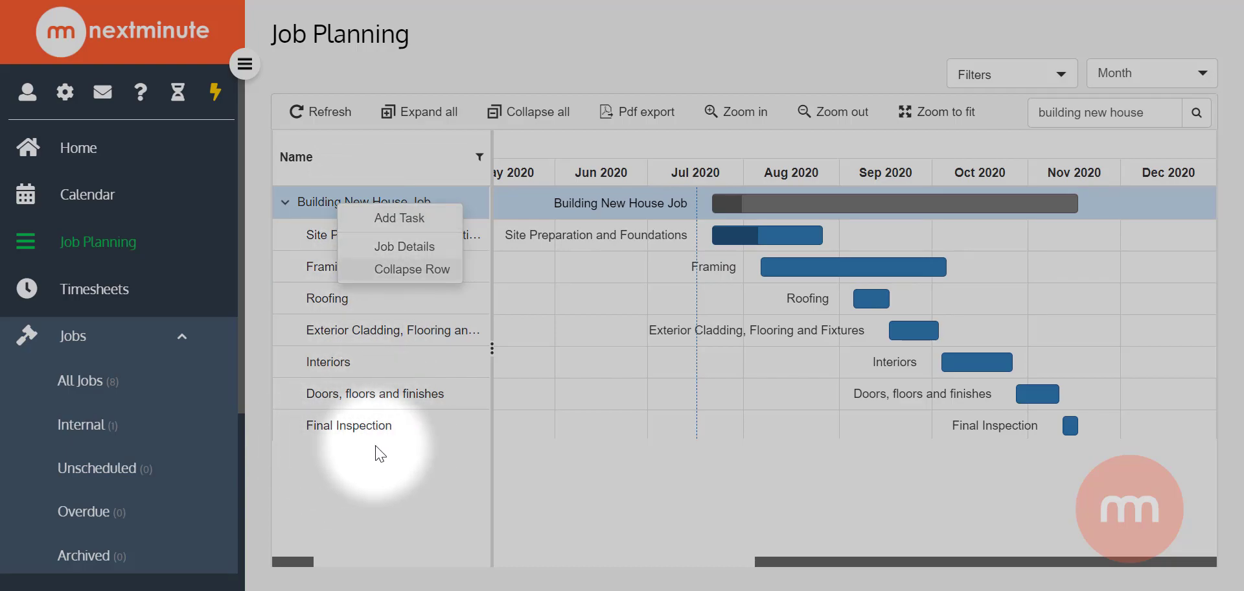
left_click(409, 224)
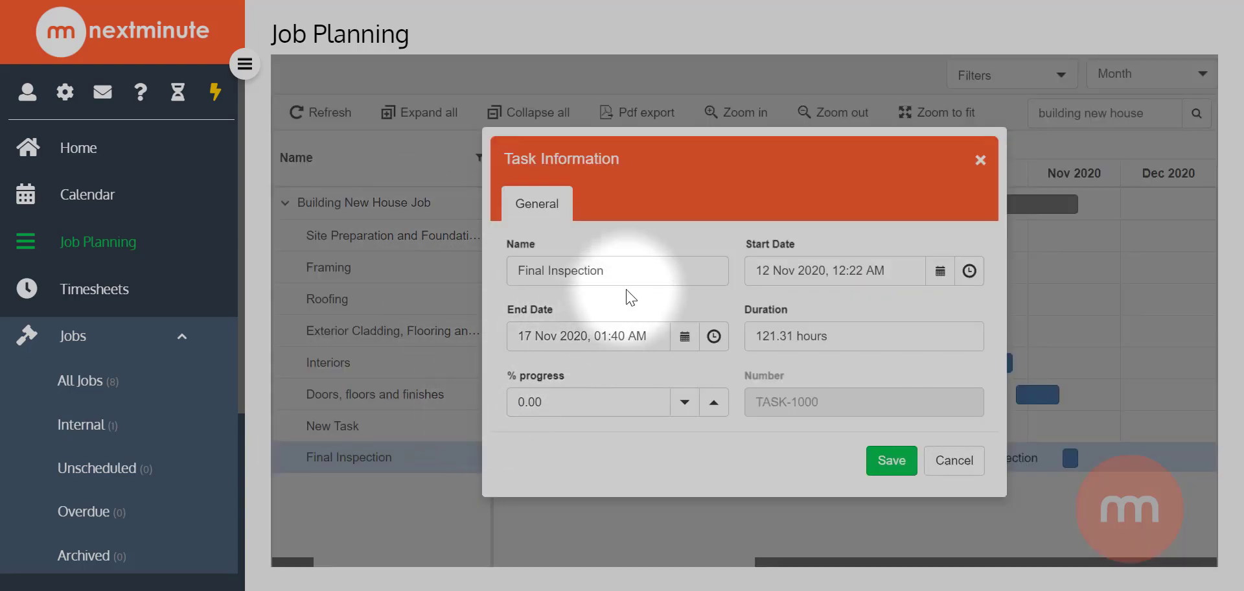
Rename the Final Inspection task as Final Landscaping, save it, and extend its end date on the timeline to early December 2020
triple_click(632, 279)
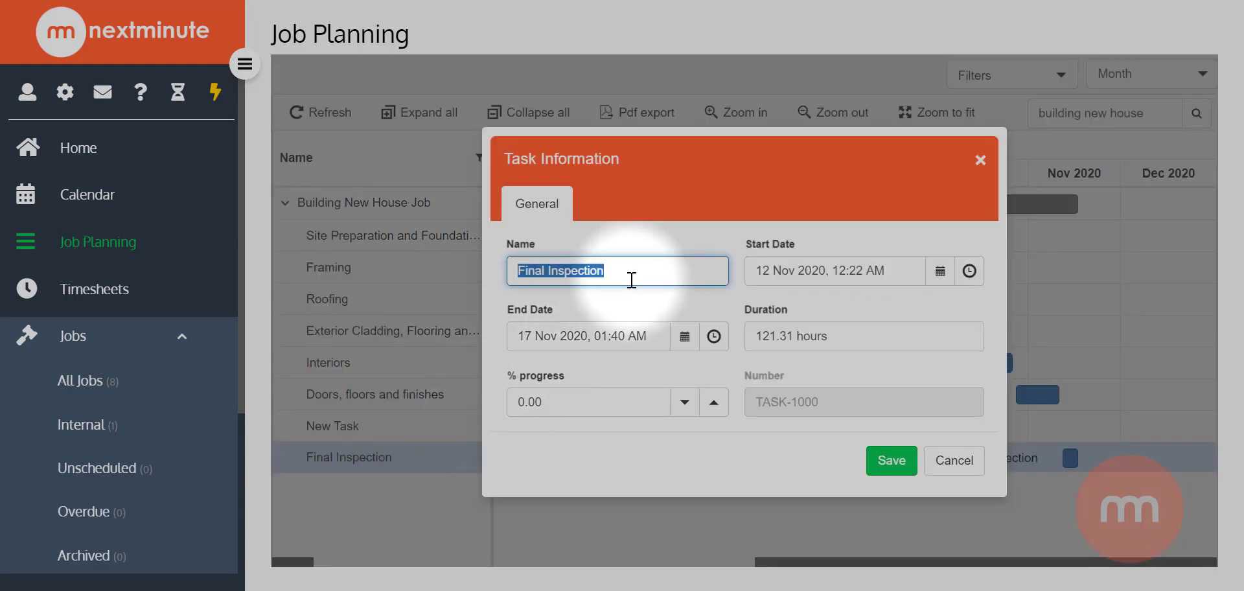
type("Final")
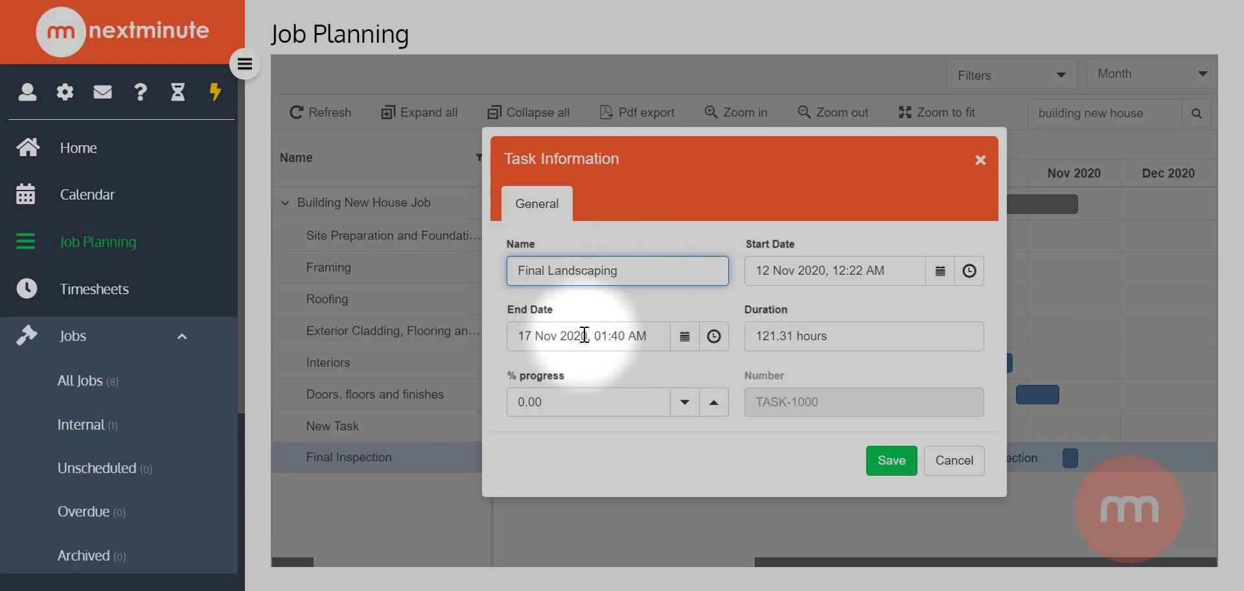
left_click(891, 461)
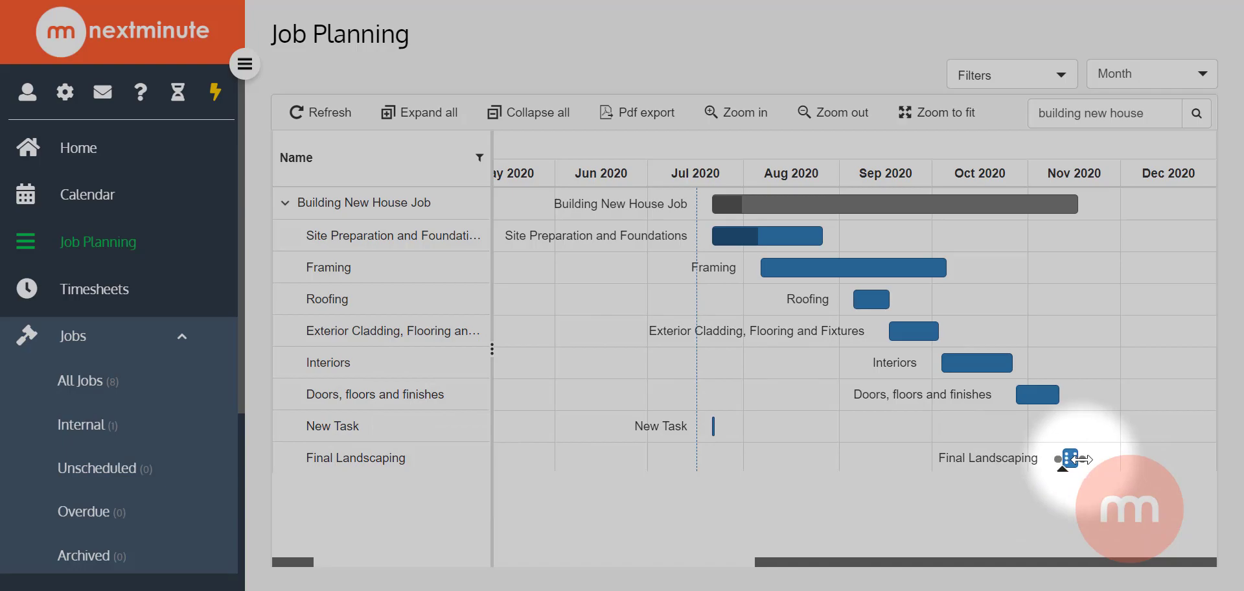
left_click_drag(1077, 458, 1136, 459)
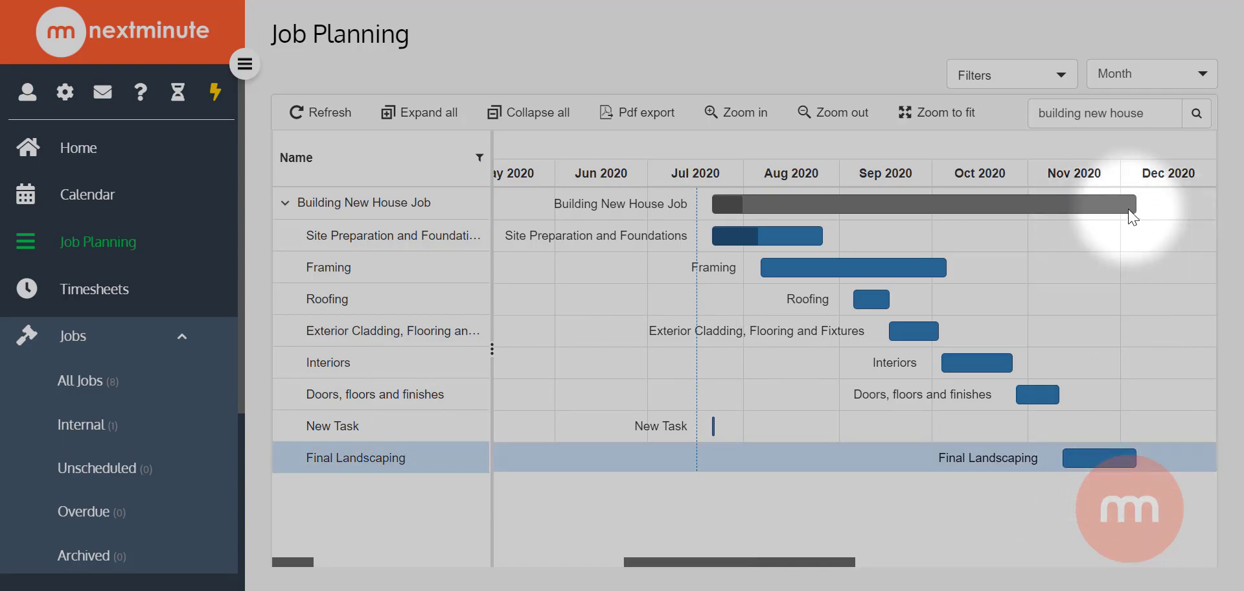
mouse_move(1103, 454)
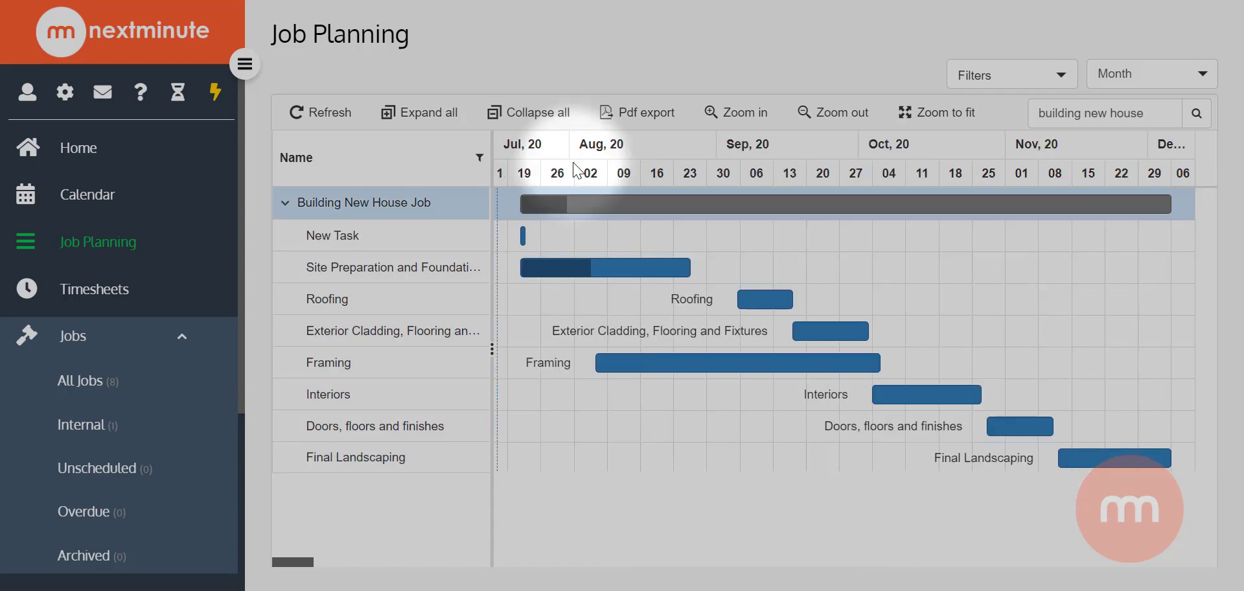
Look at the options for adding a task above or below Roofing without adding one
mouse_move(526, 237)
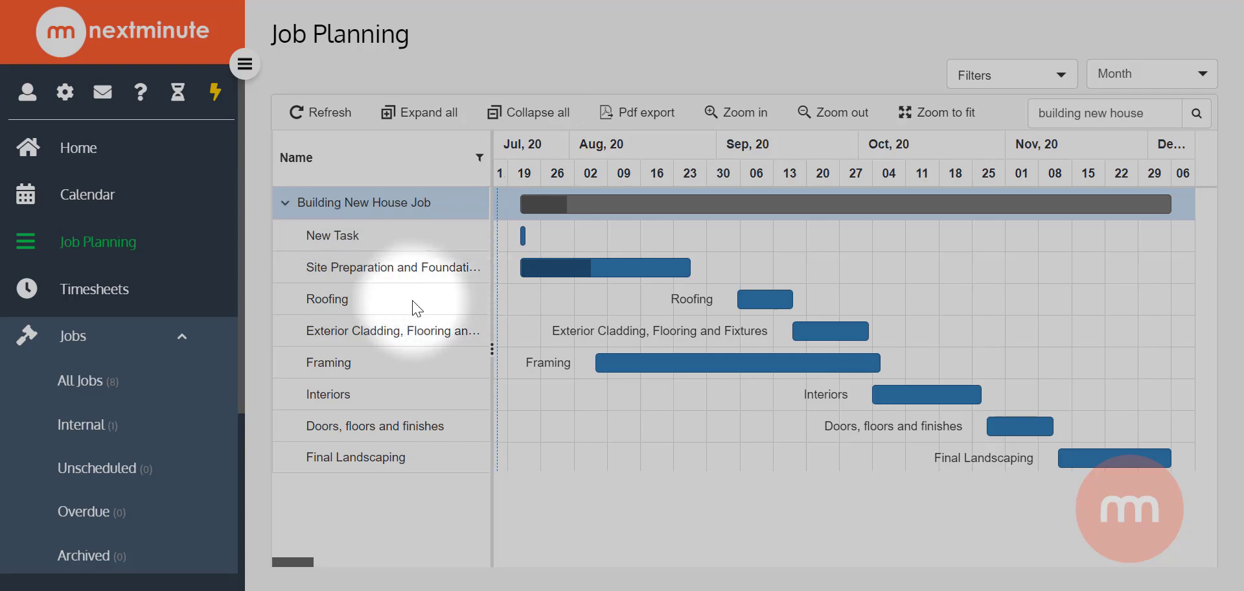
right_click(343, 308)
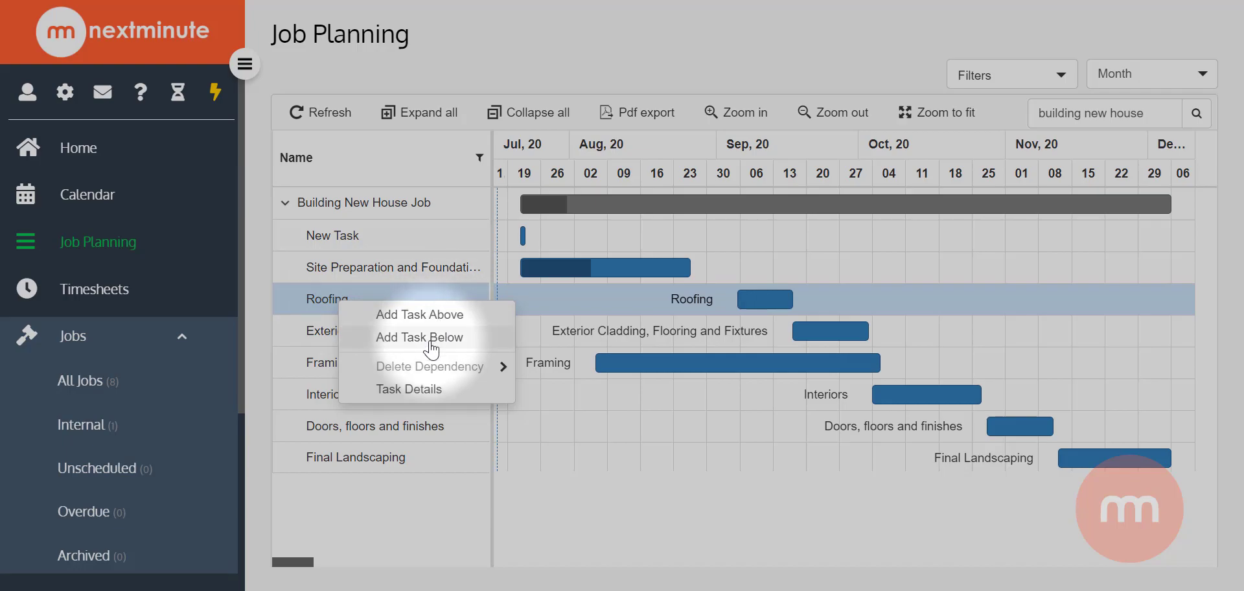
left_click(633, 545)
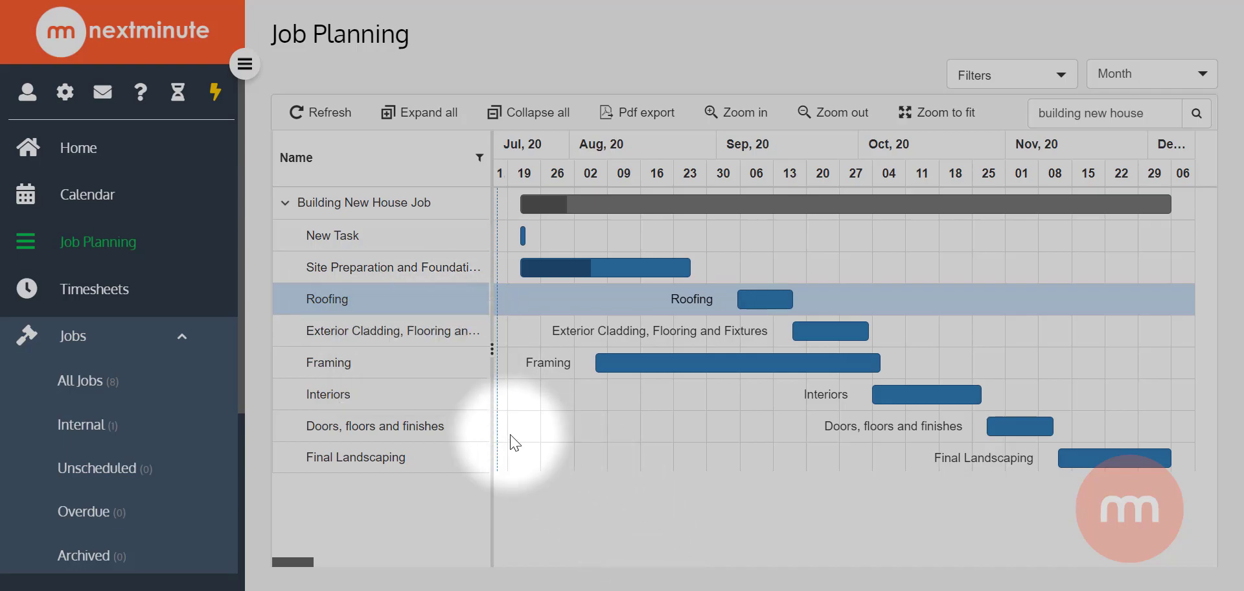
left_click_drag(415, 227, 422, 398)
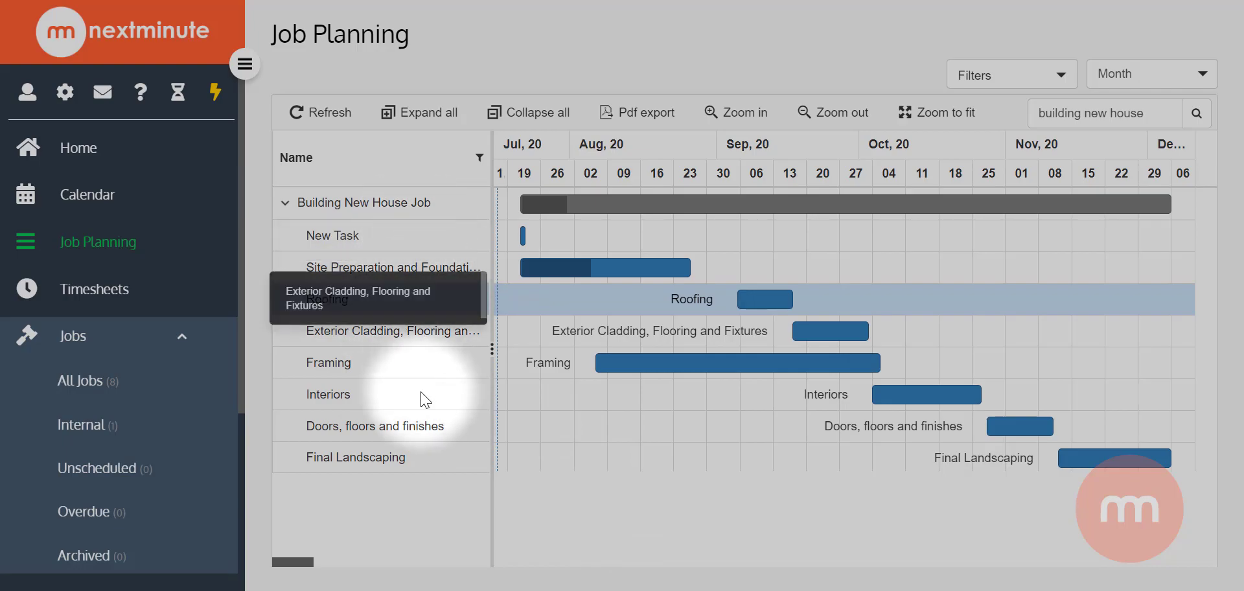
Open the Site Preparation and Foundations task, review its status, schedule, job and assignment details, and close it
mouse_move(603, 267)
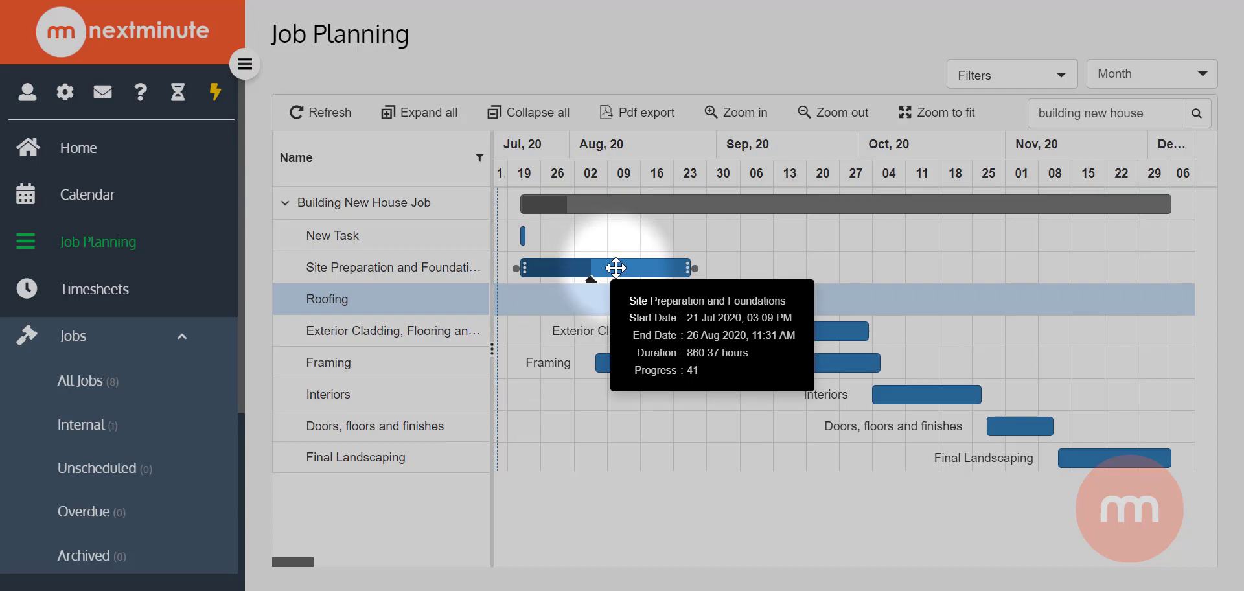
double_click(616, 267)
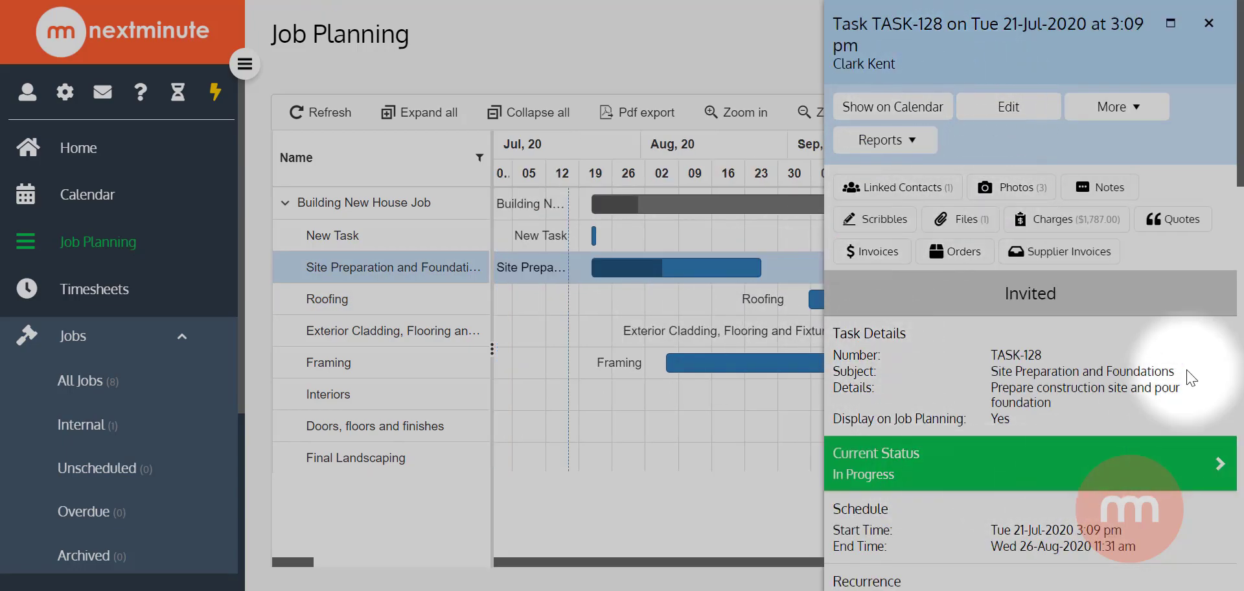
scroll(1187, 296, "down", 10)
scroll(1189, 293, "down", 2)
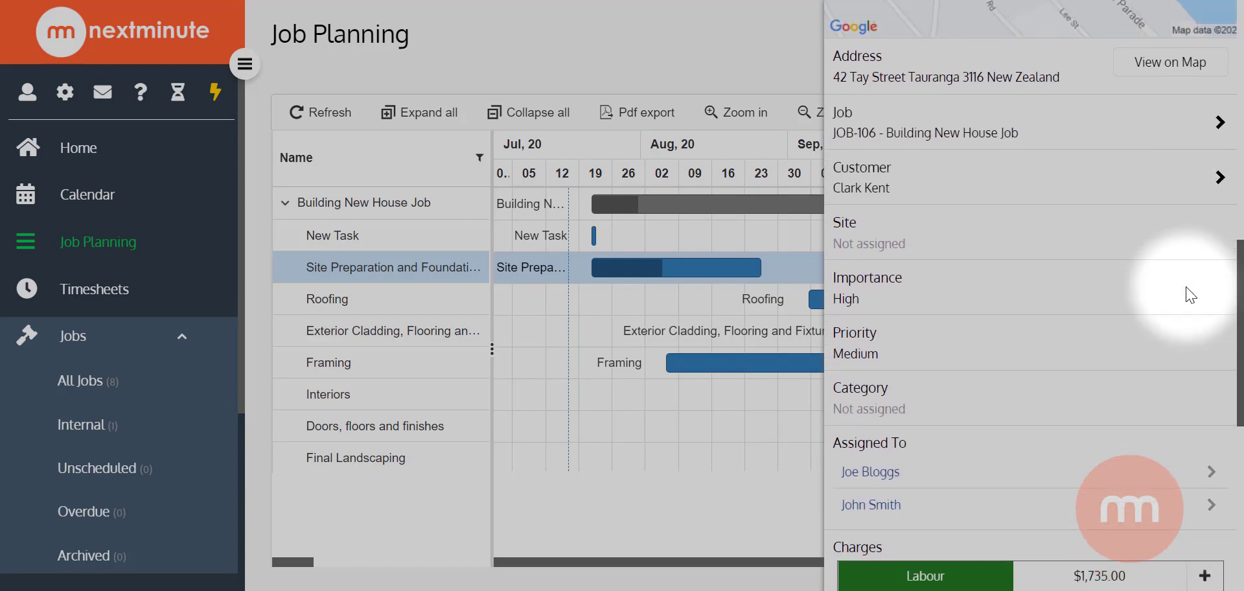
scroll(1222, 270, "up", 5)
scroll(1084, 193, "up", 4)
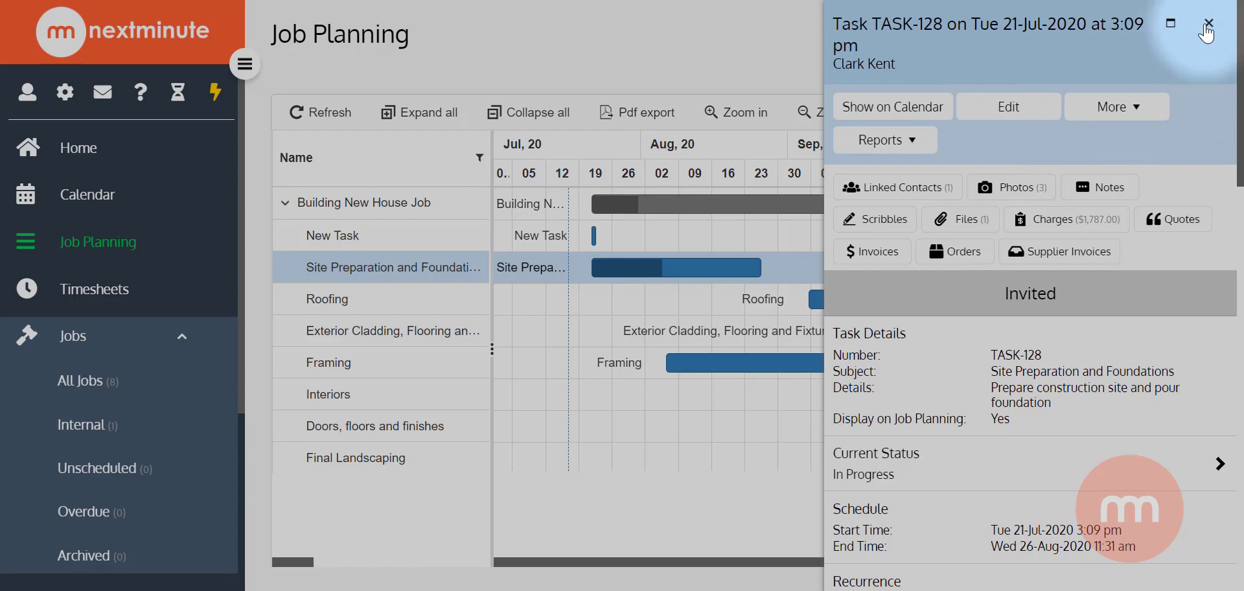
left_click(1209, 22)
Create a finish-to-start dependency from Site Preparation and Foundations to Framing
mouse_move(752, 202)
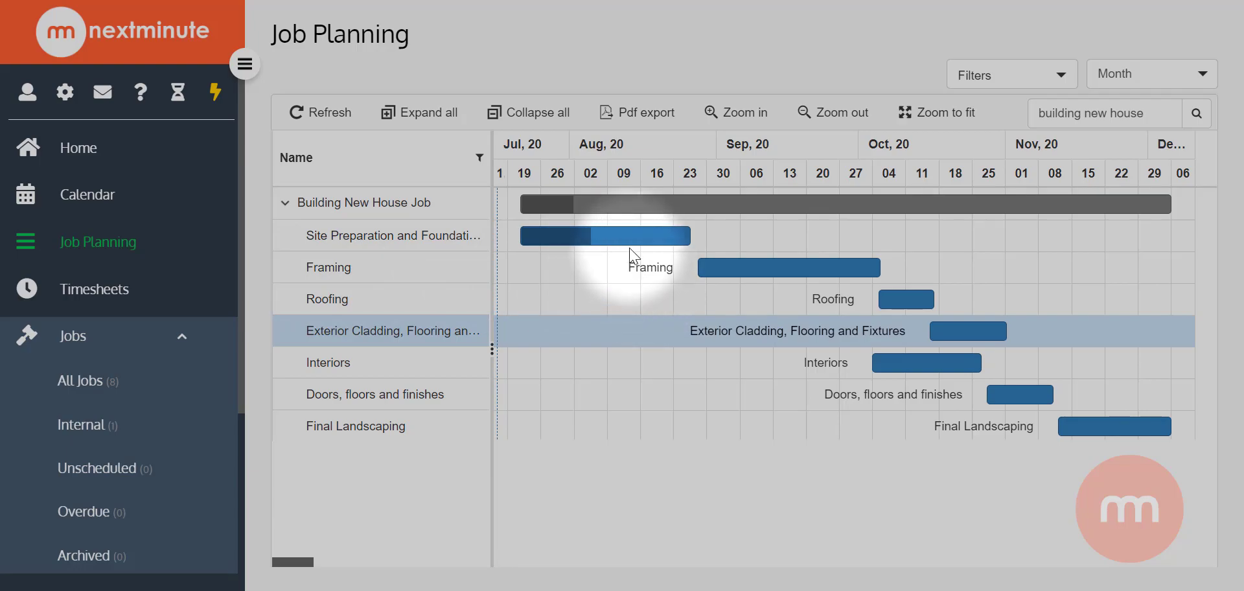
mouse_move(638, 237)
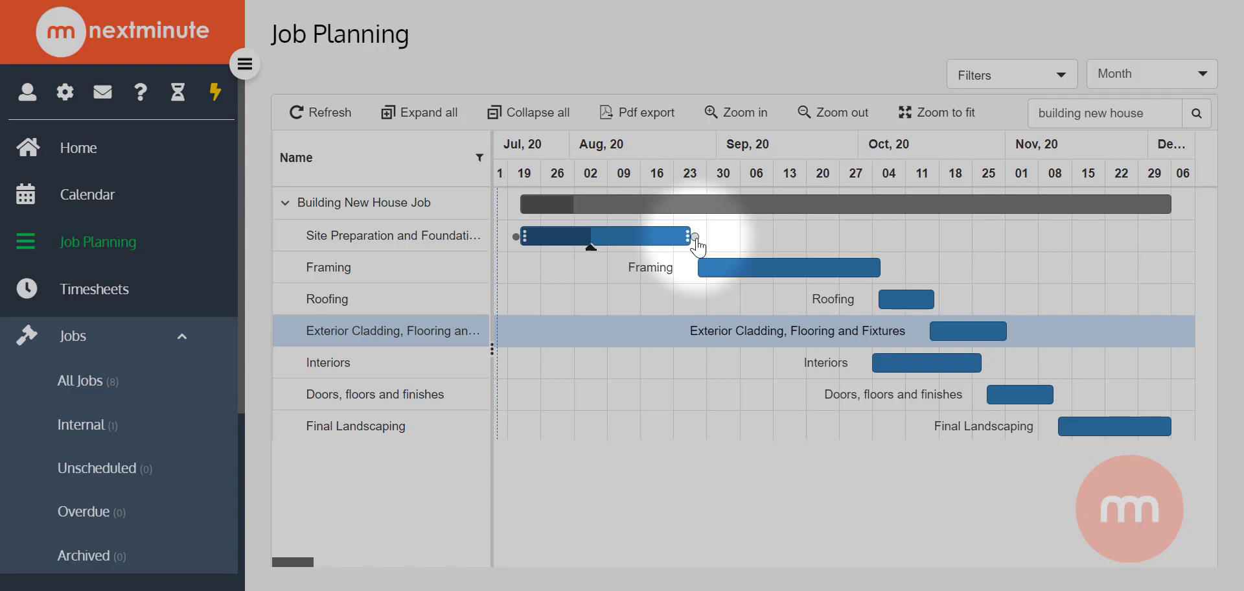
left_click_drag(695, 237, 696, 278)
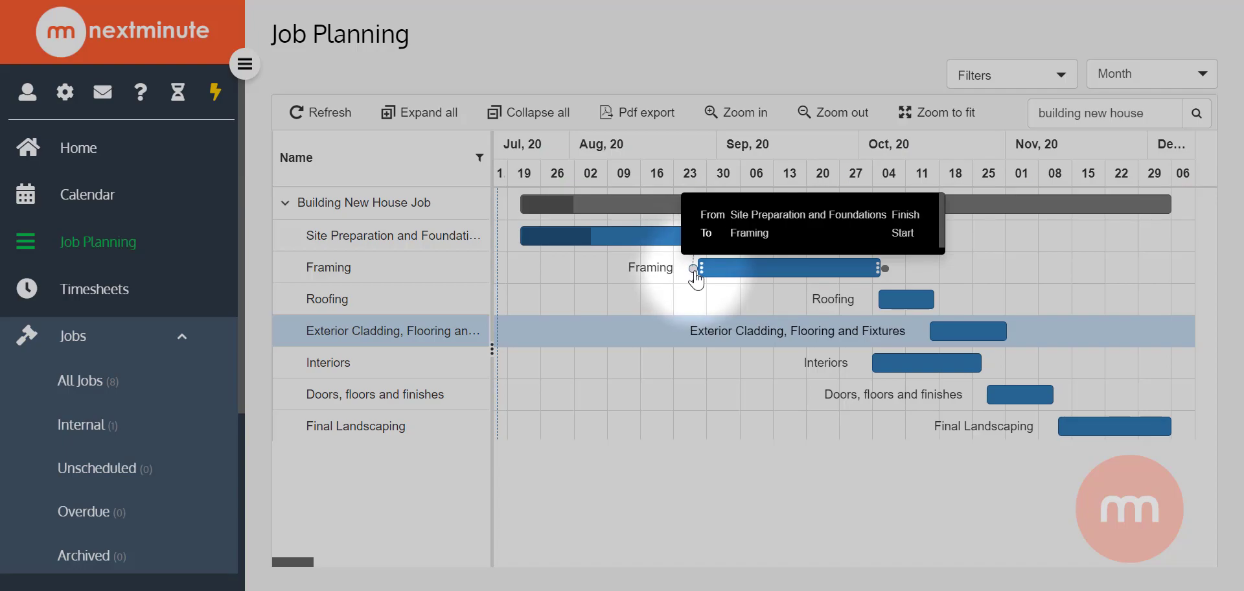
left_click_drag(696, 275, 696, 275)
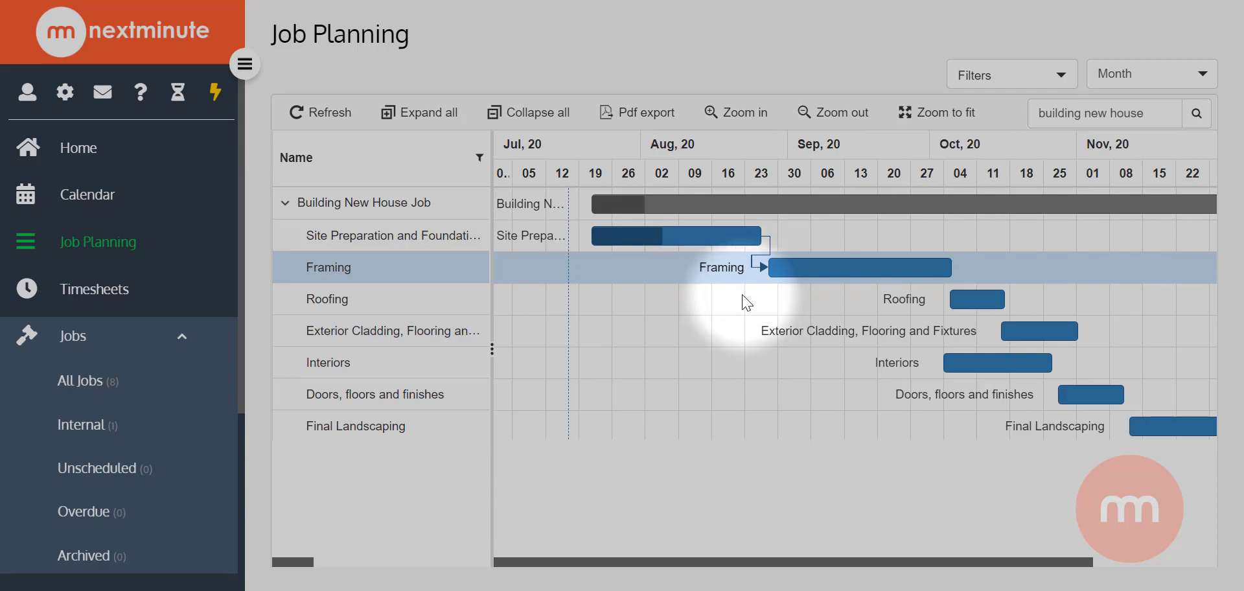
Reschedule Site Preparation and Foundations to run from early to late August 2020 and check the linked Framing task
mouse_move(697, 236)
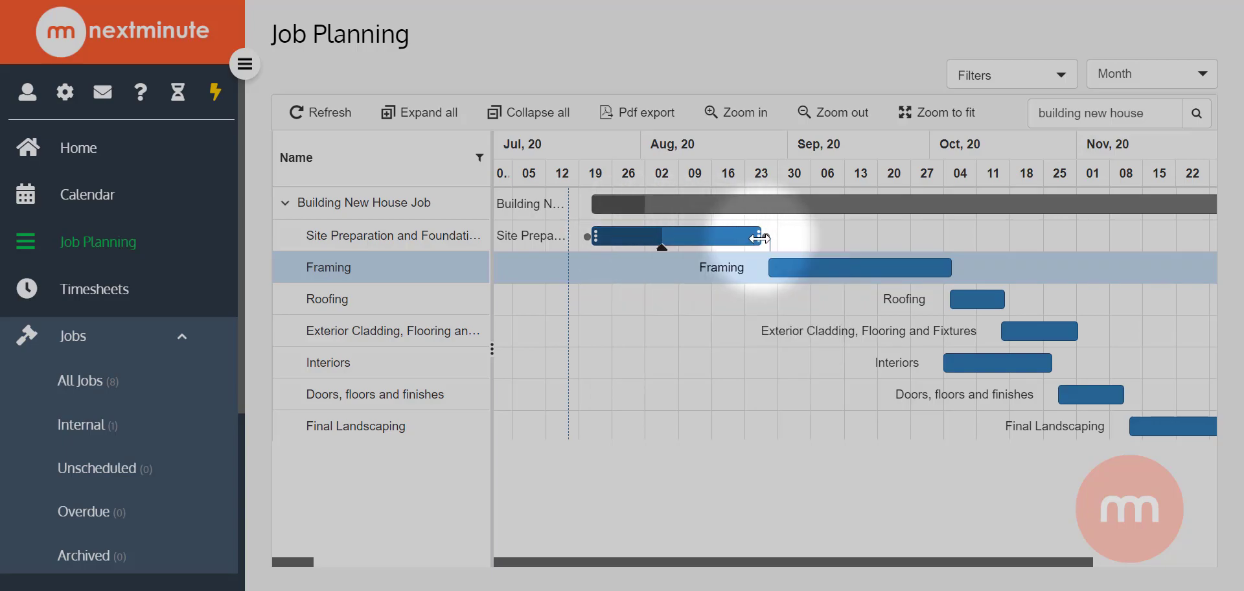
left_click_drag(762, 236, 722, 237)
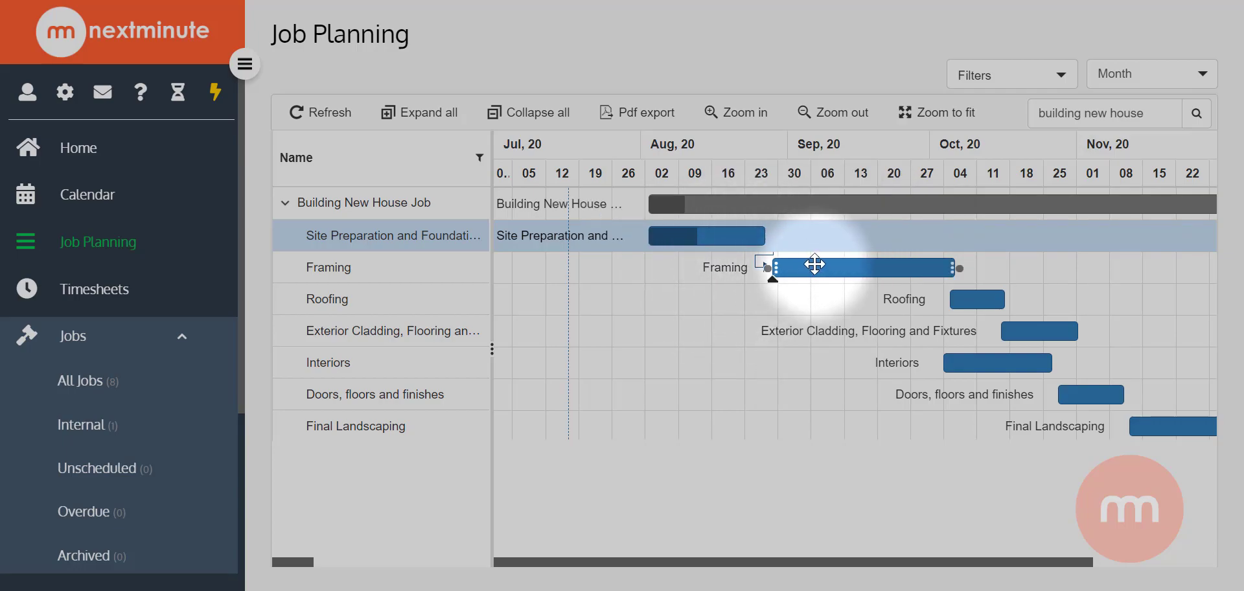
mouse_move(872, 280)
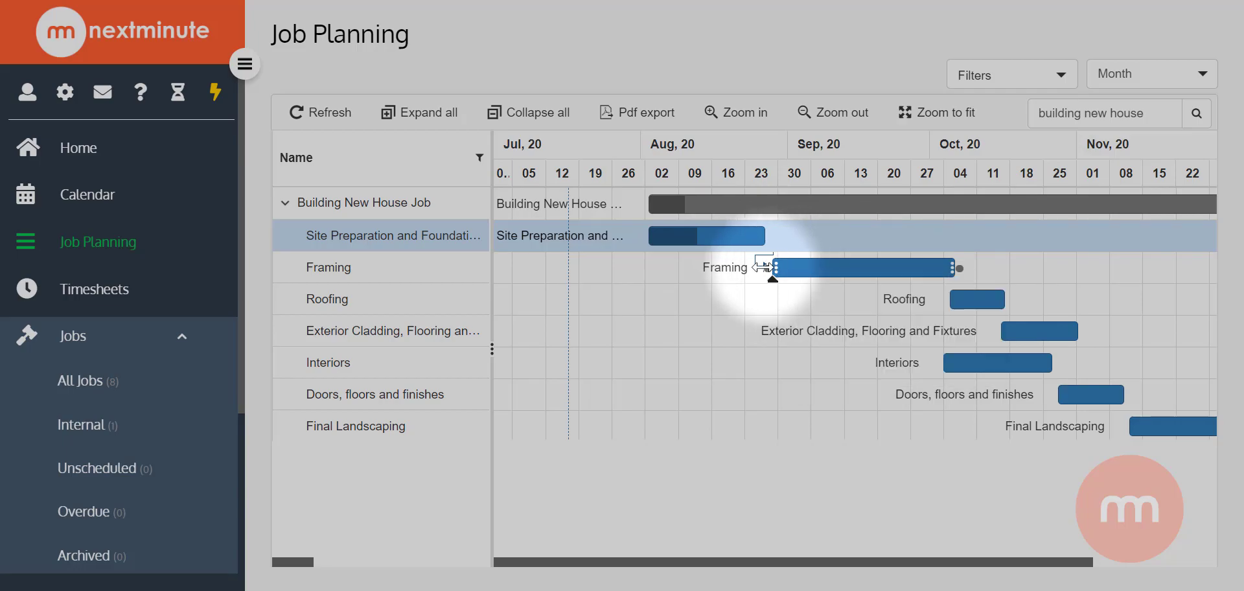
mouse_move(694, 238)
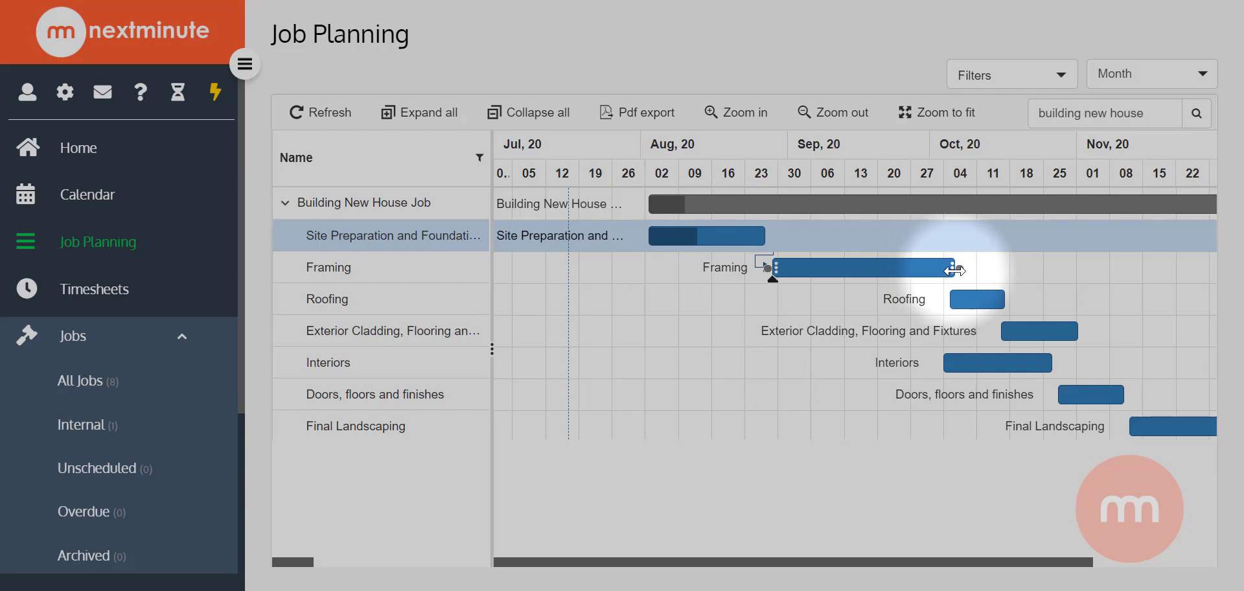
Link the finish of Framing to the starts of Roofing and of Exterior Cladding, Flooring and Fixtures
left_click_drag(962, 271, 951, 304)
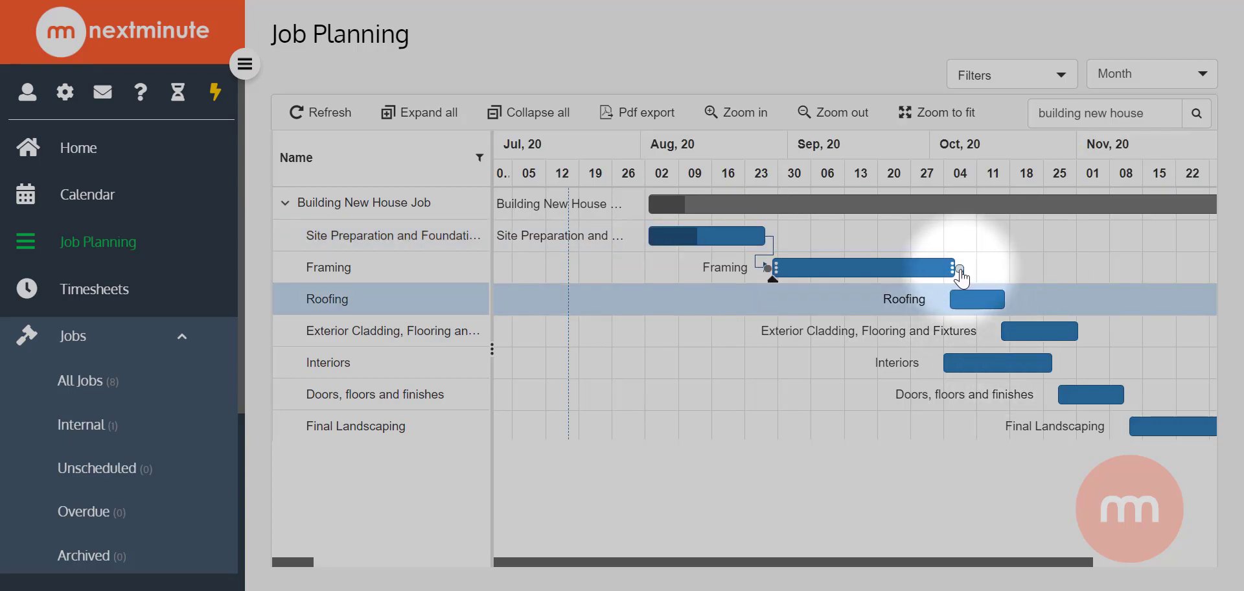
left_click_drag(862, 279, 904, 373)
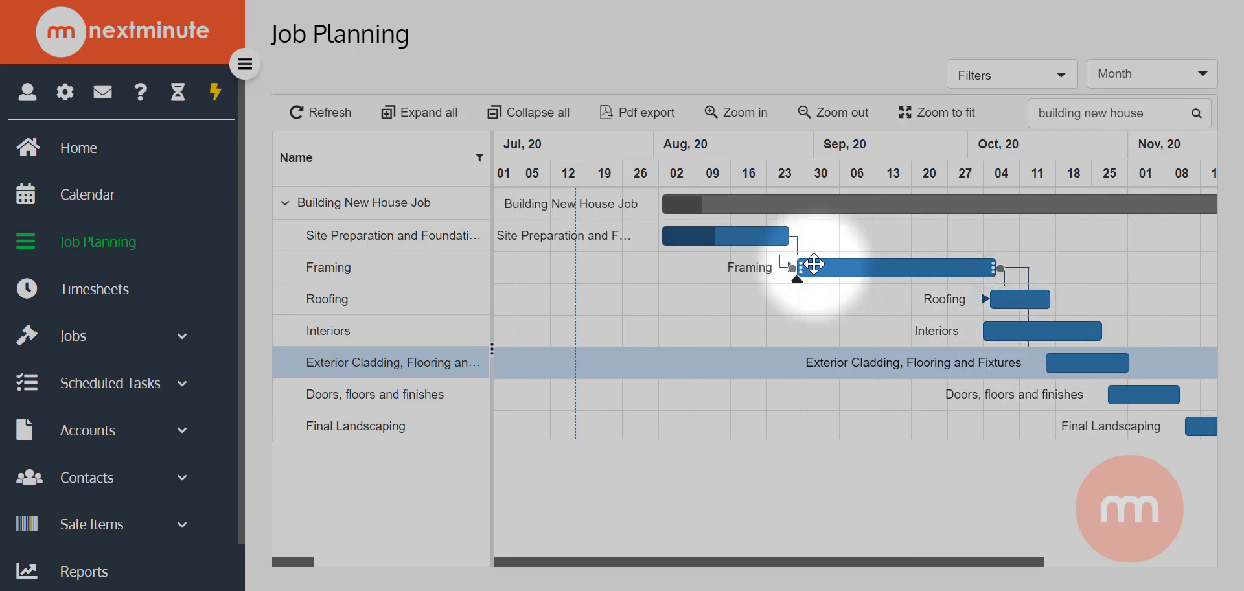
Examine the Framing task's dates and its option for deleting the dependency on Site Preparation and Foundations
mouse_move(843, 266)
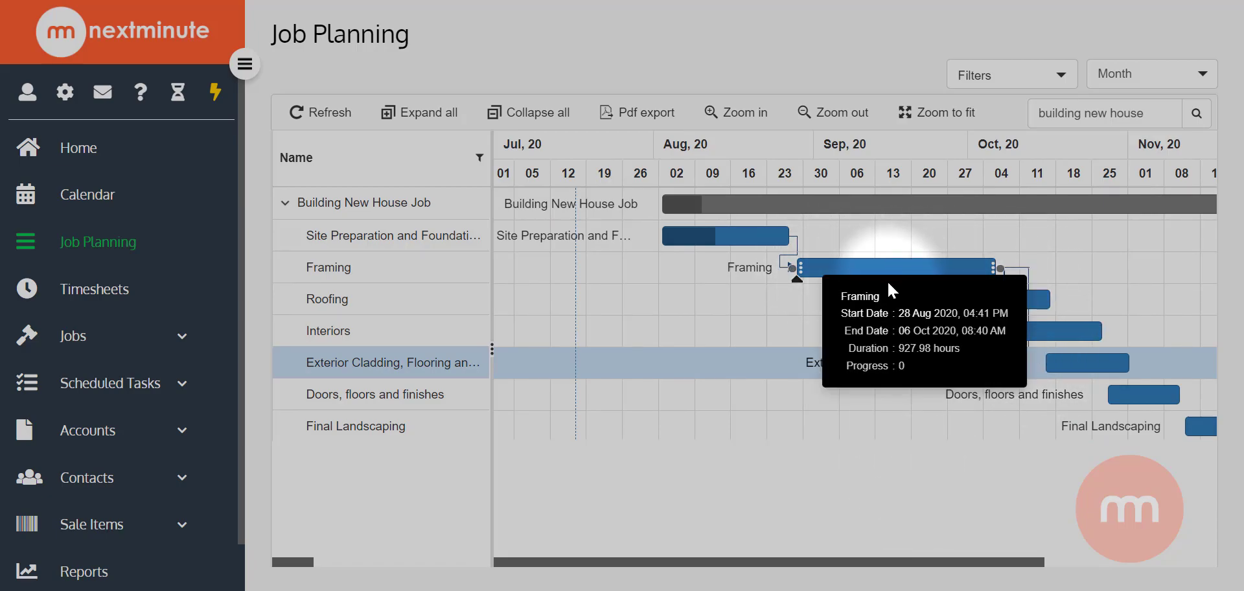
right_click(793, 269)
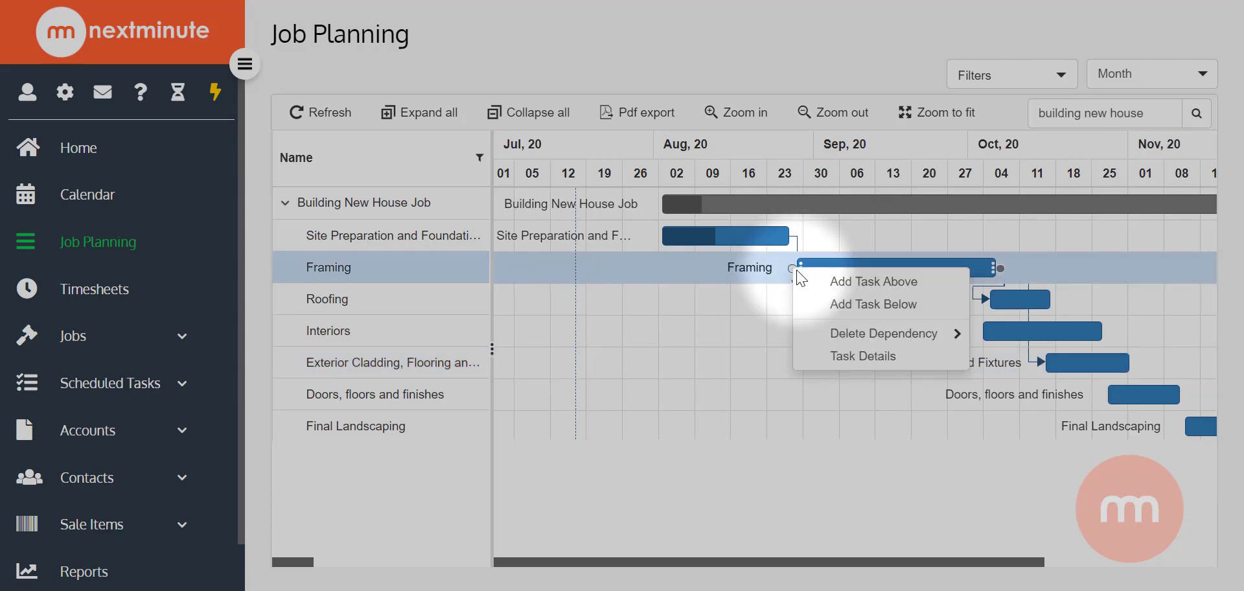
mouse_move(859, 345)
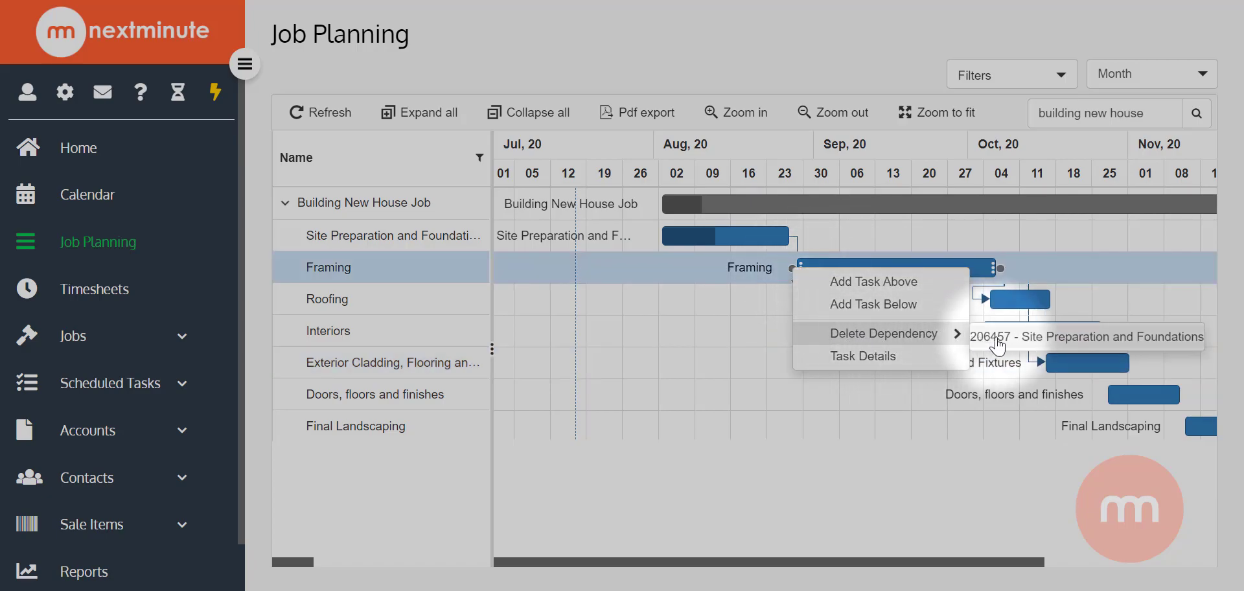
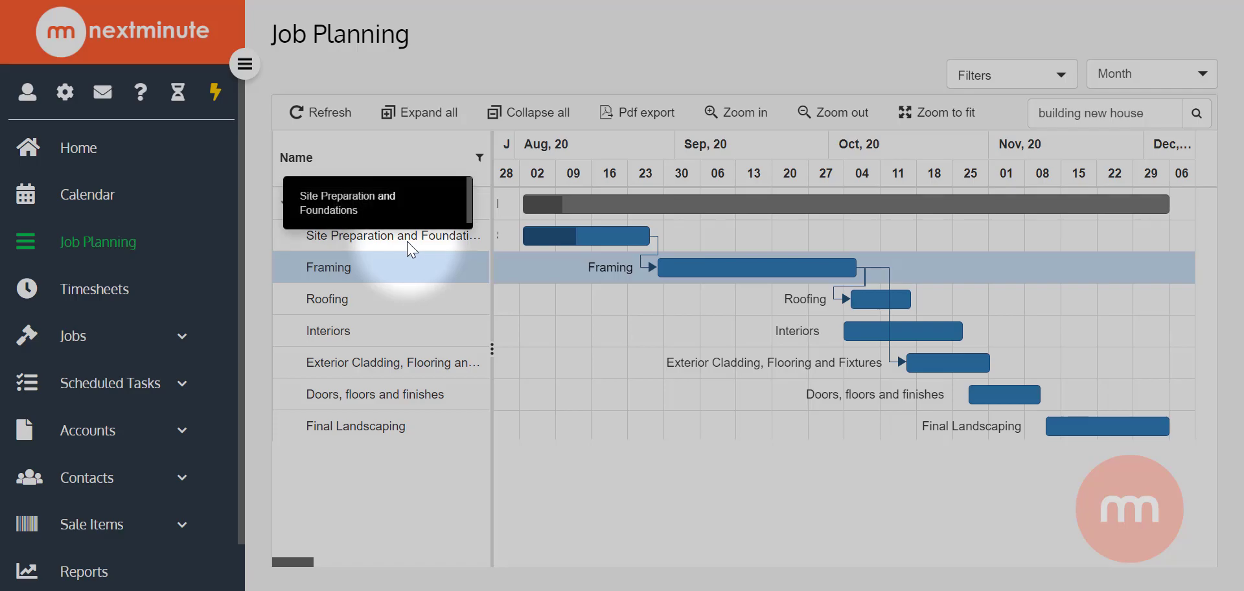
Increase the progress of Site Preparation and Foundations to about four fifths of its timeline bar
mouse_move(552, 236)
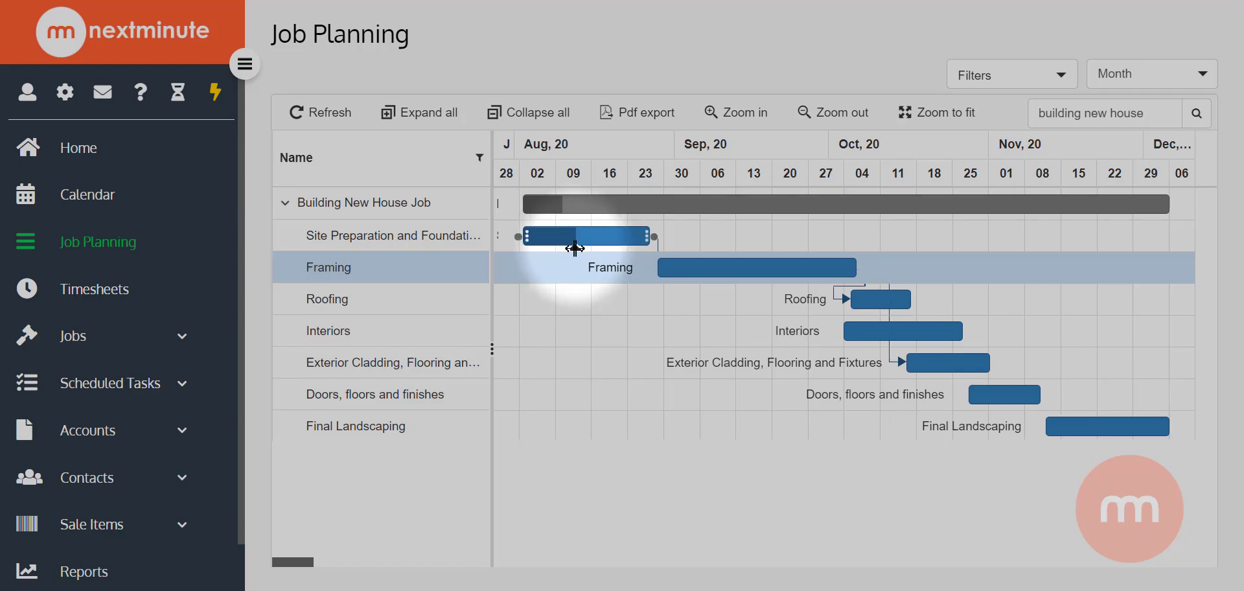
left_click_drag(575, 248, 622, 249)
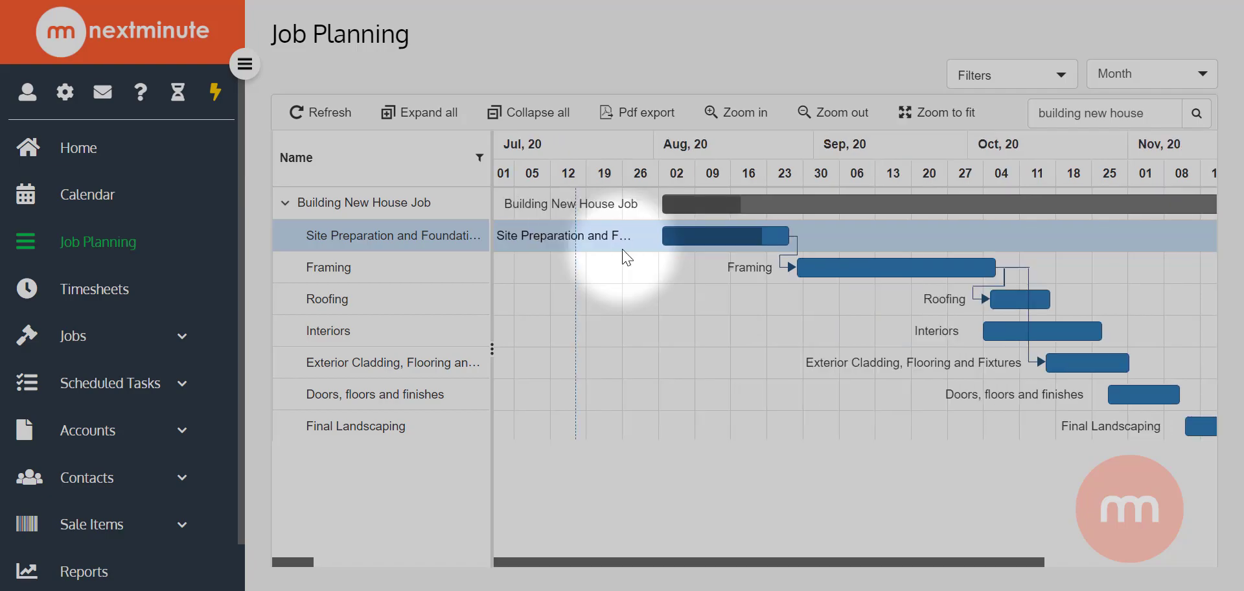
Set the duration of the Final Landscaping task to 0 hours in its task details
mouse_move(723, 206)
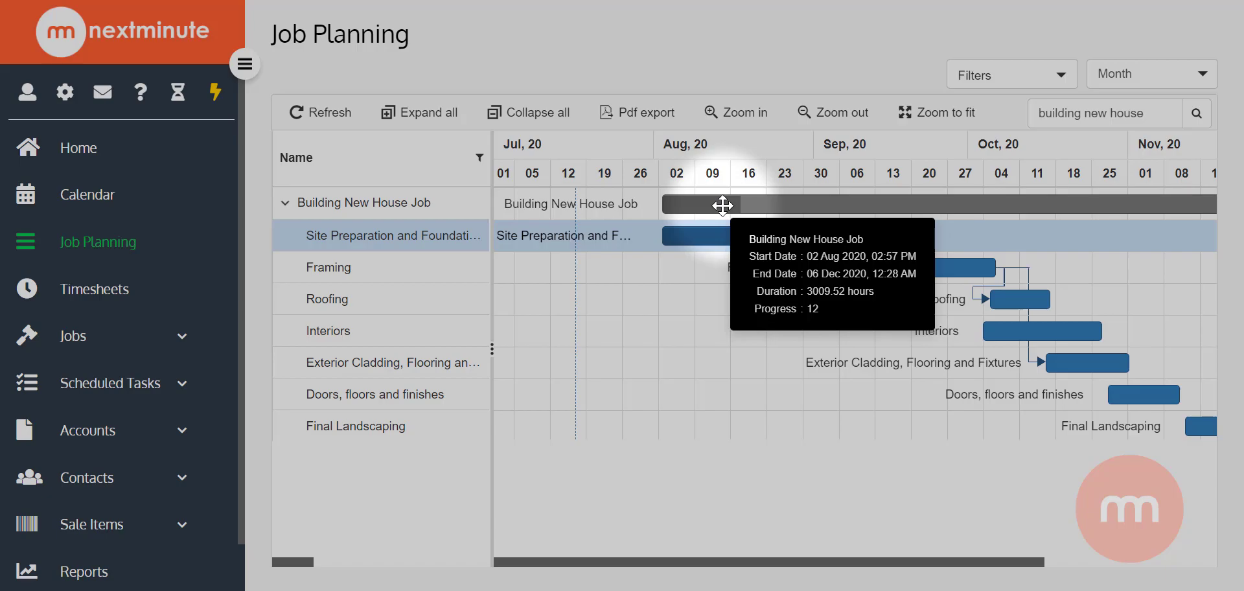
left_click(925, 114)
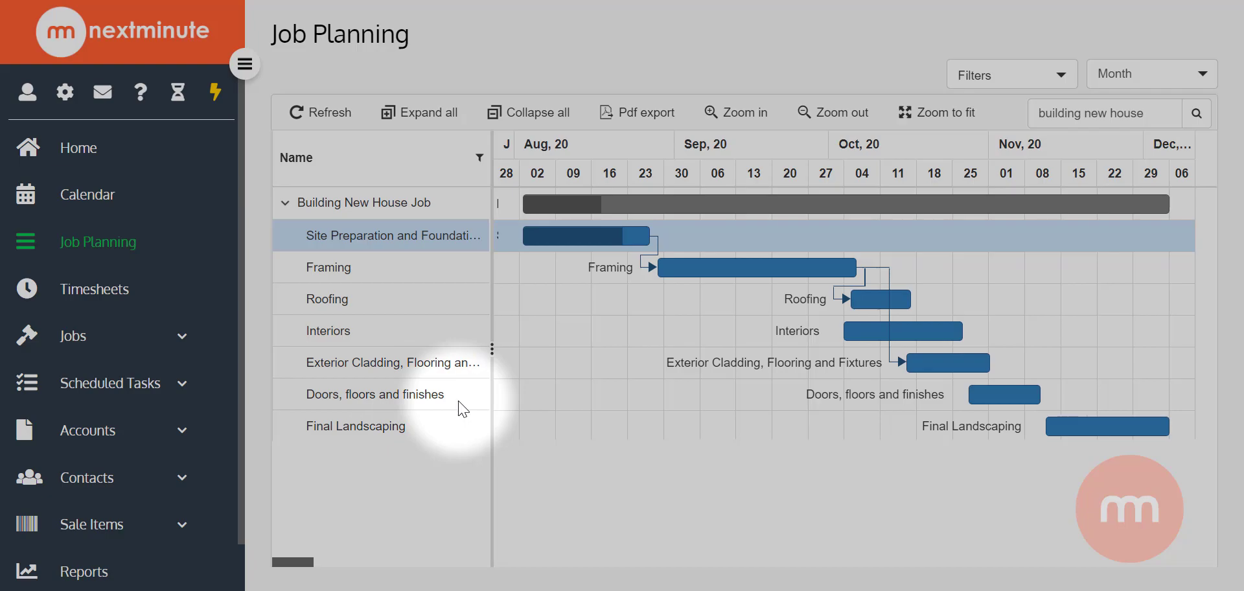
right_click(1084, 424)
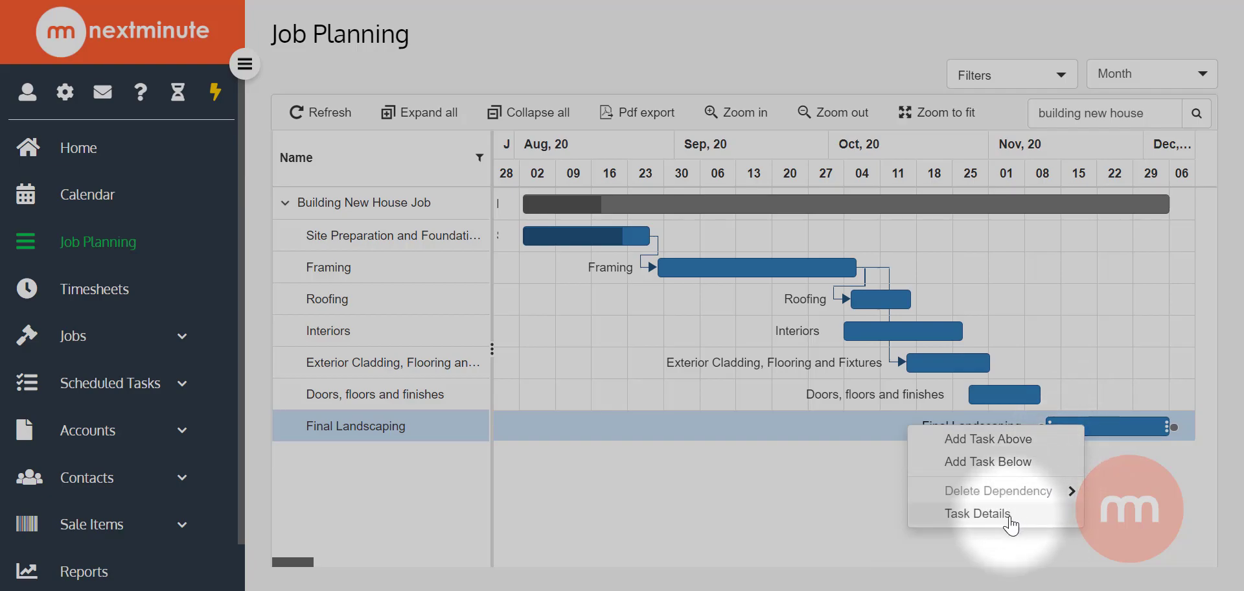
left_click(978, 514)
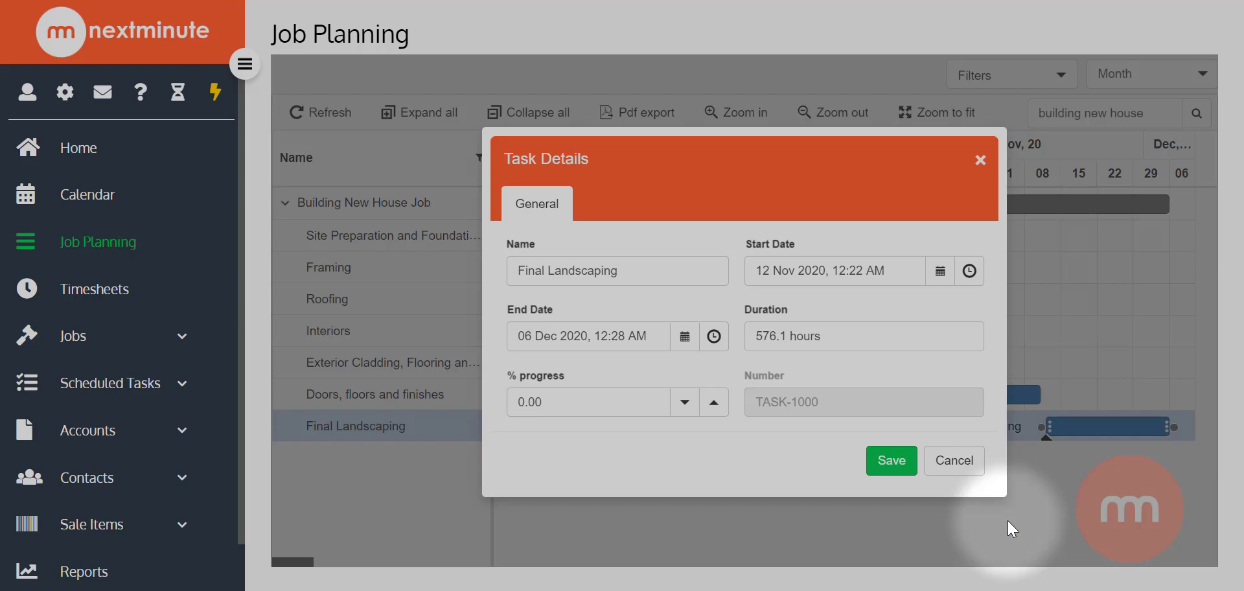
triple_click(797, 336)
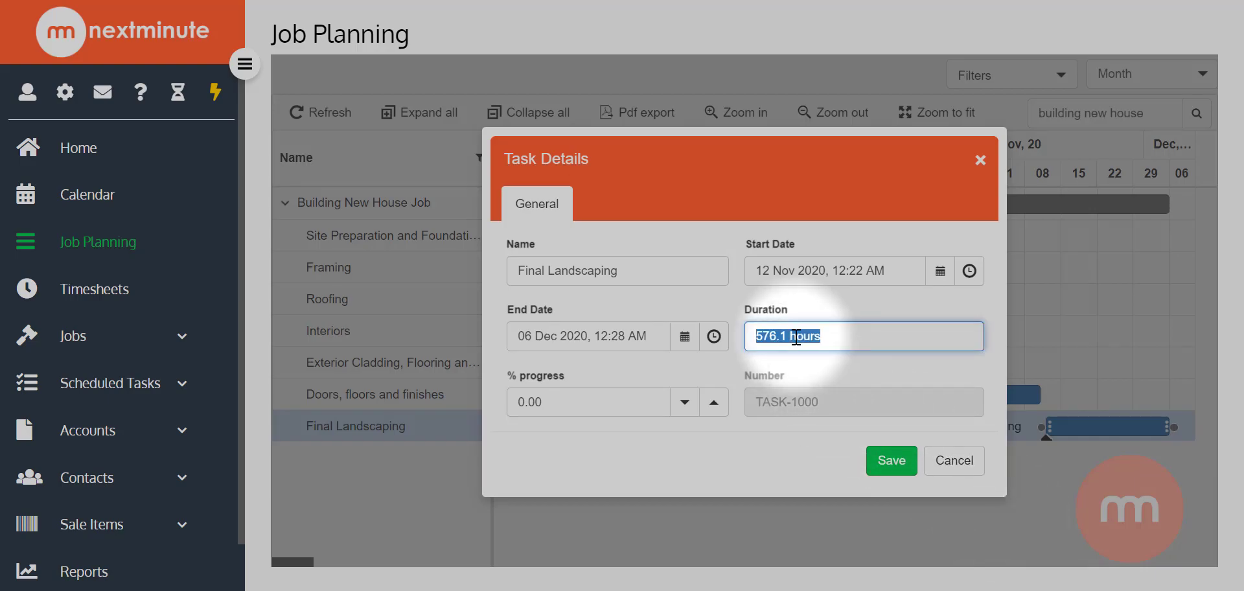
type("0")
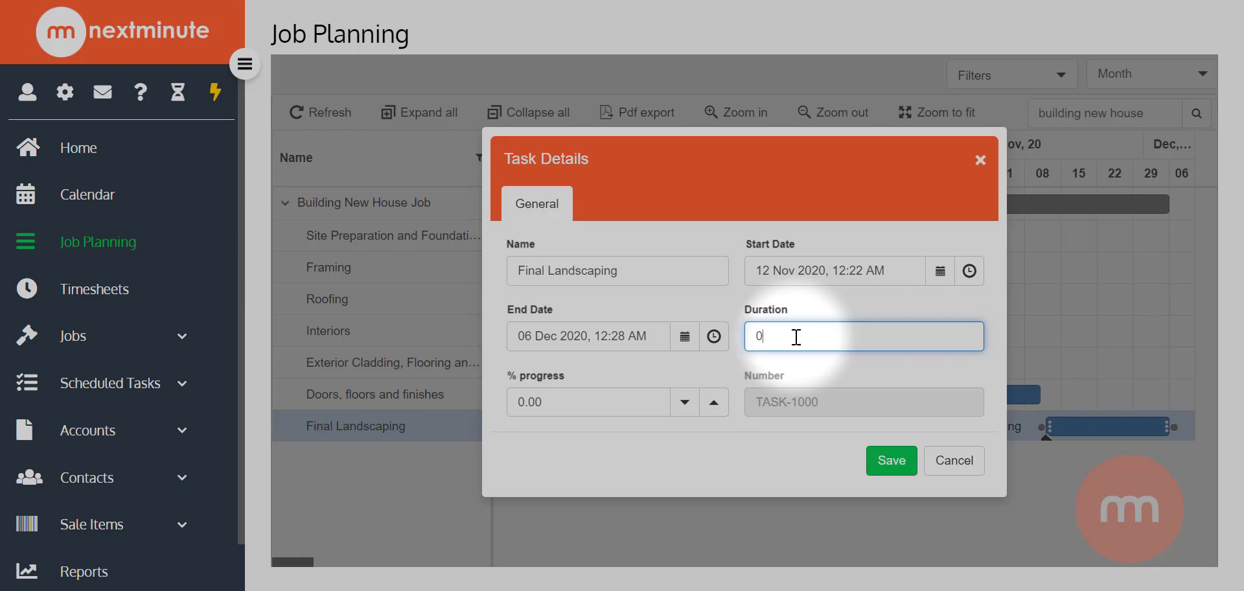
Rename the Final Landscaping task as Meeting with client and save its details
left_click(657, 270)
triple_click(658, 271)
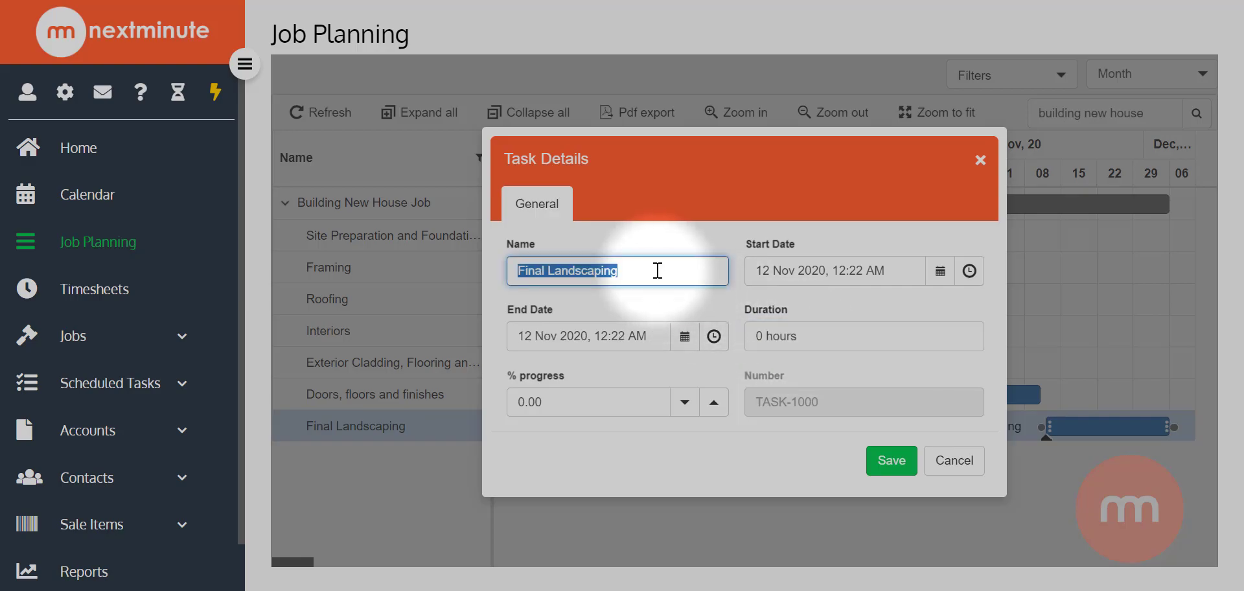
type("Meeting W")
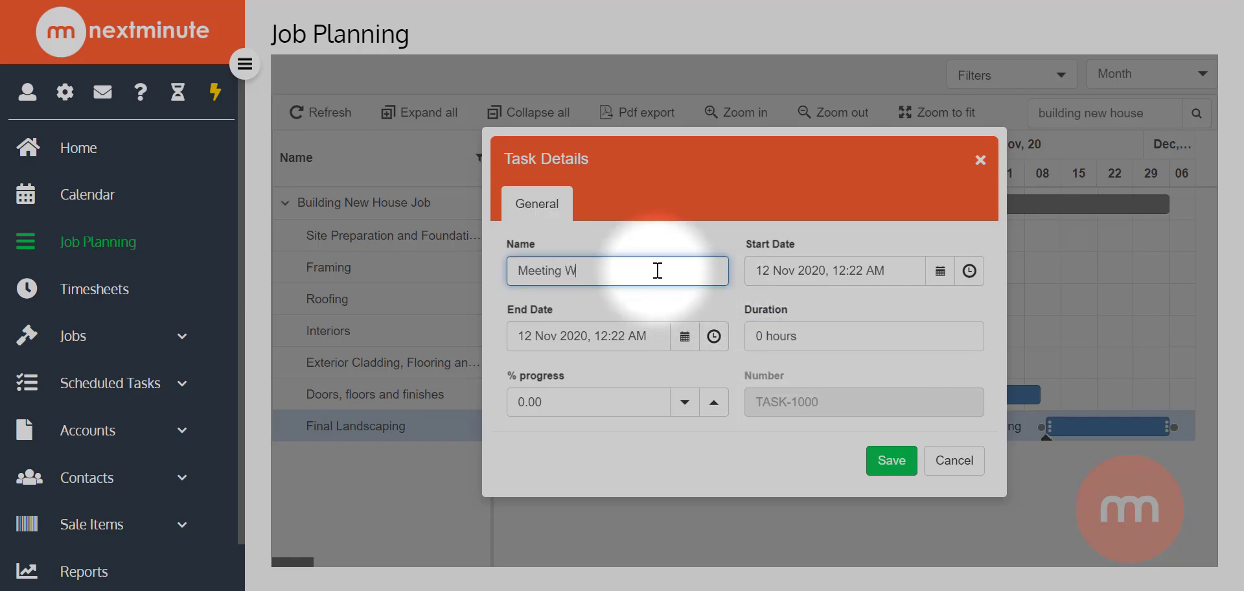
key("BackSpace")
key("BackSpace")
type("with client")
left_click(879, 461)
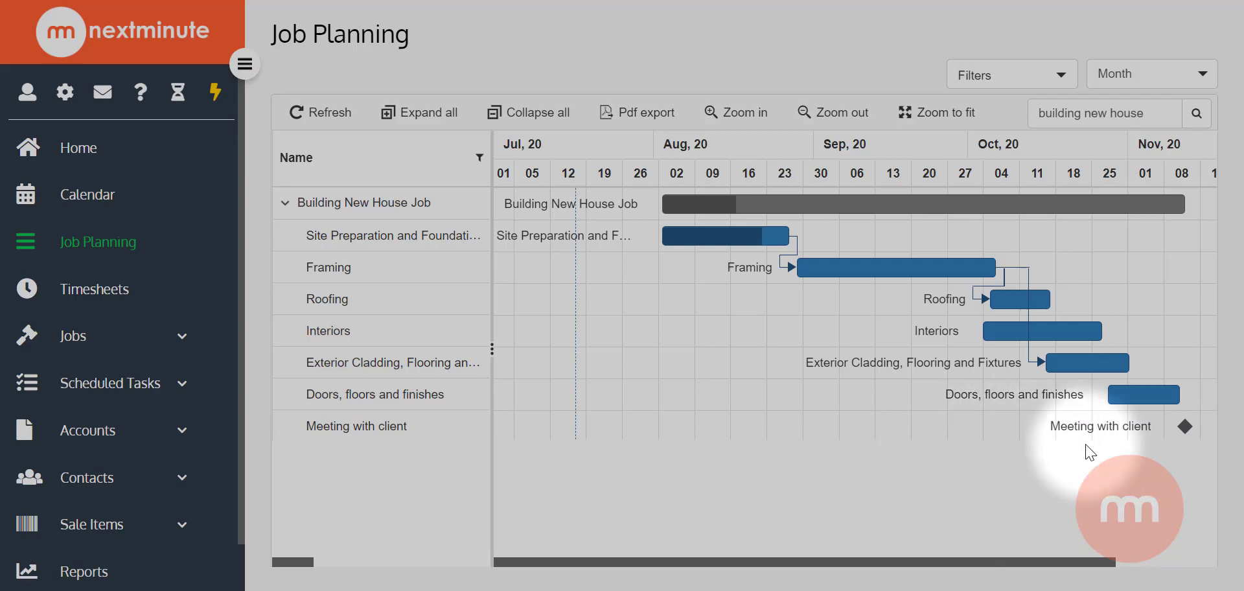
mouse_move(1181, 427)
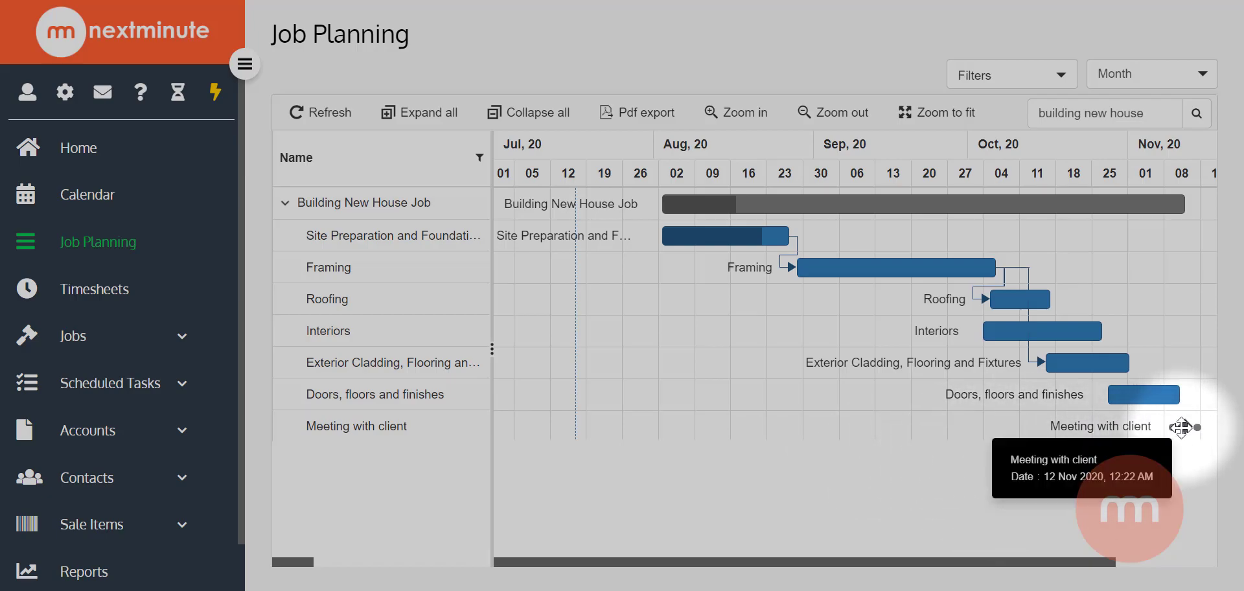